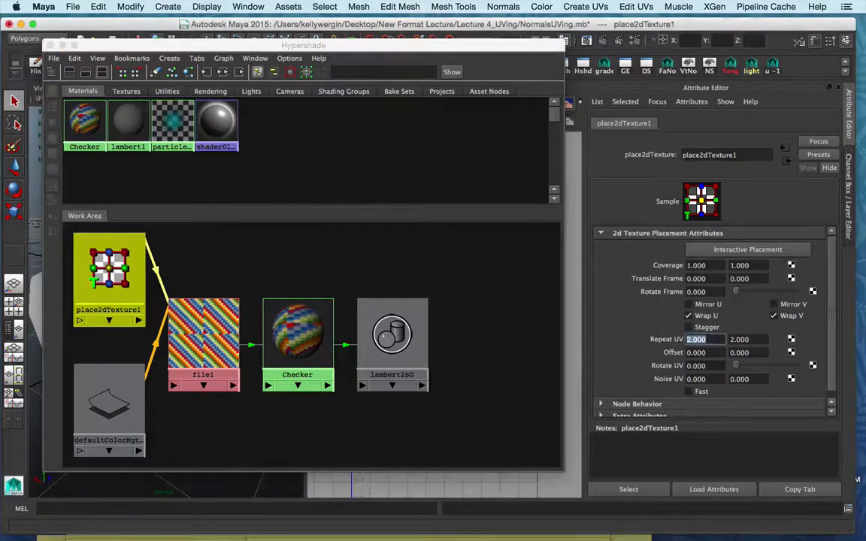
Close Hypershade, show the Channel Box, select the pipe model and turn off the texture image in the UV editor
click(49, 45)
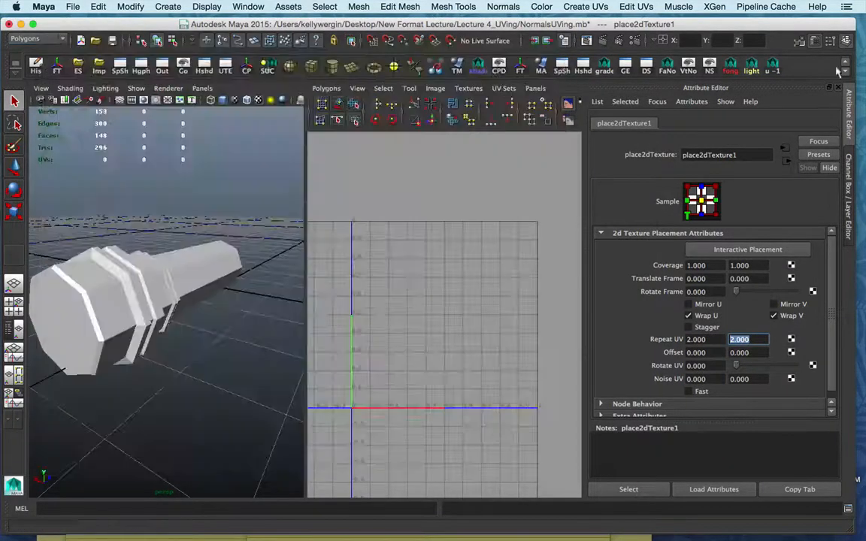
click(847, 187)
click(242, 256)
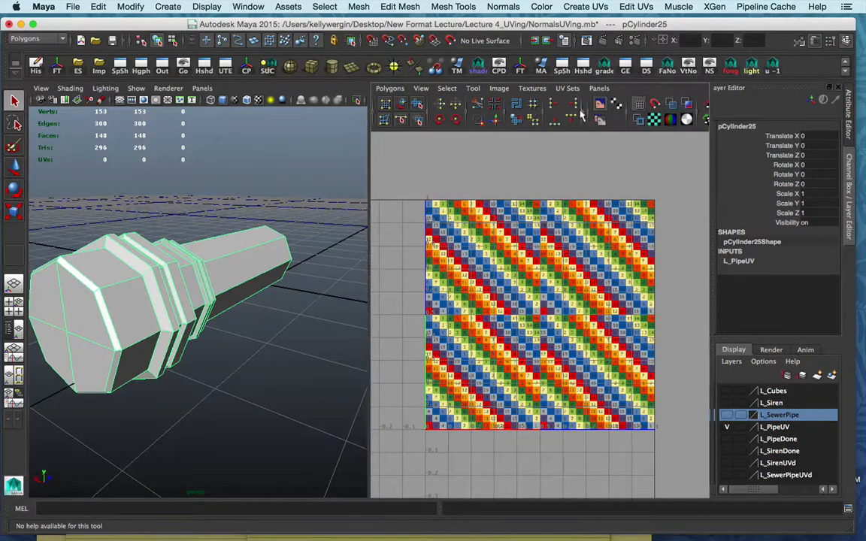
click(631, 105)
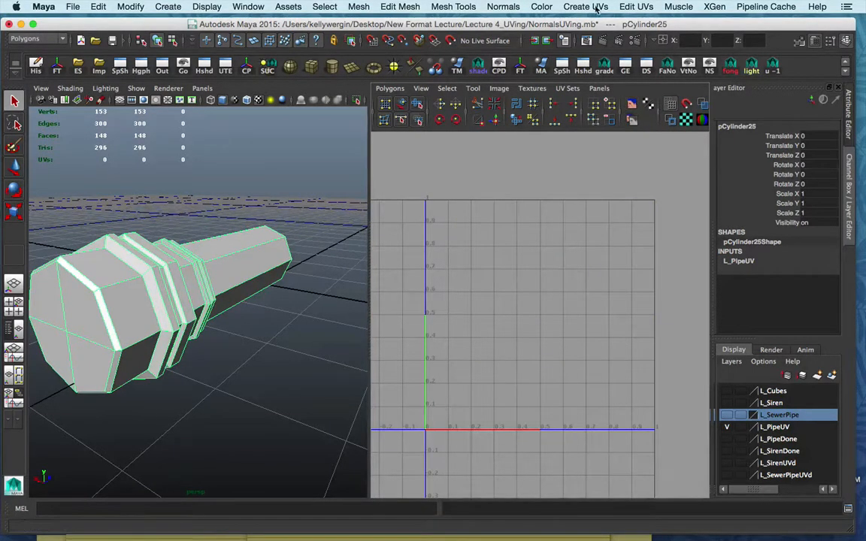
Apply automatic mapping to the pipe and turn on shaded UV display
click(596, 9)
click(601, 60)
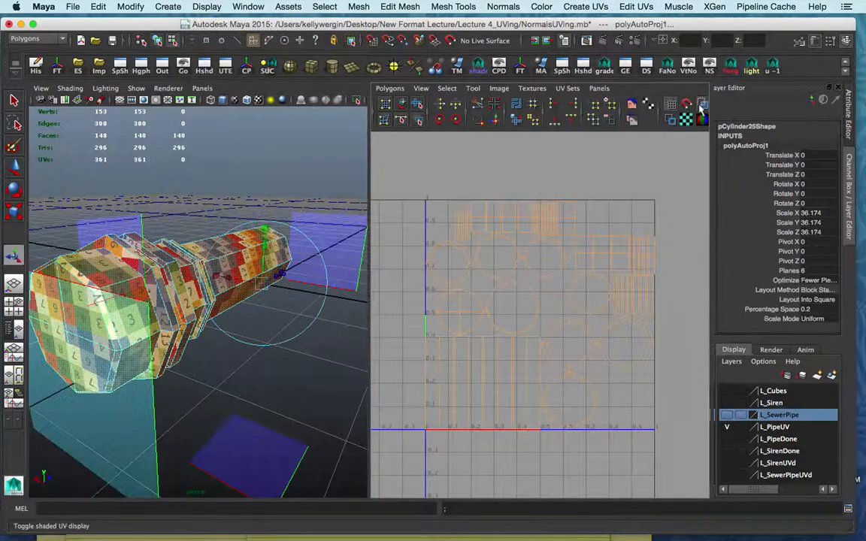
click(701, 105)
Move all of the pipe's UV shells off the 0-to-1 square, up and away from the grid
right_click(601, 309)
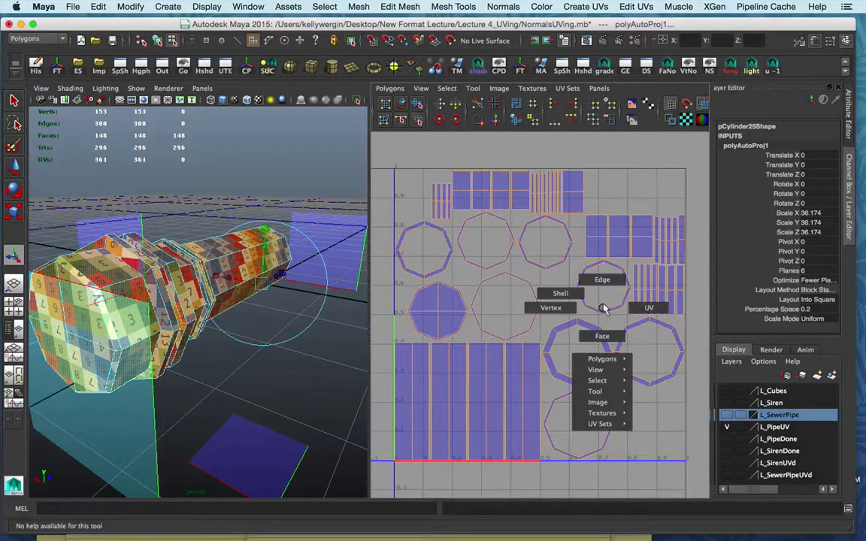
scroll(579, 298, down, 5)
key(w)
drag(541, 315, 400, 170)
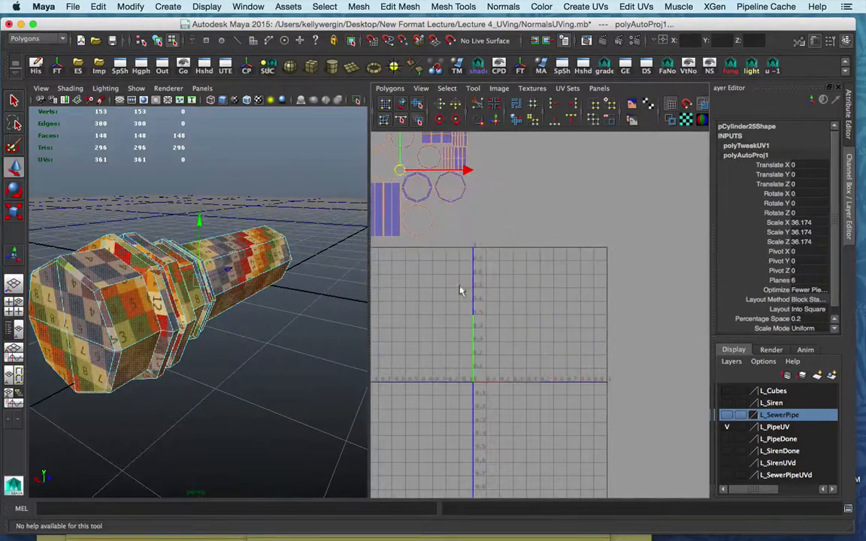
Move and Sew the shaft's four separate UV strips together along their facing edges into one shell
key(f)
right_drag(504, 242, 505, 293)
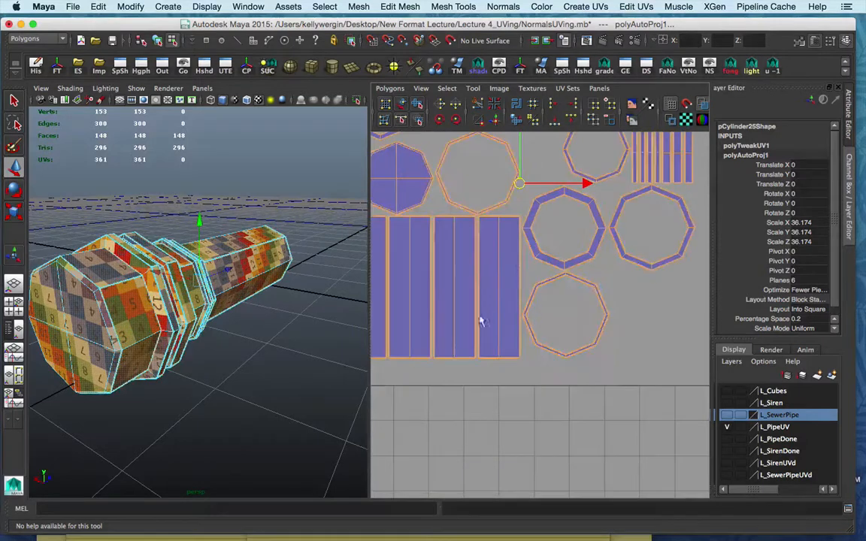
click(481, 263)
right_drag(480, 242, 480, 230)
click(478, 239)
click(436, 274)
shift+right_drag(436, 278, 396, 259)
click(389, 270)
Rotate the shaft's joined UV shell in 45-degree increments and place it on the grid below the other shells
scroll(401, 324, down, 5)
drag(403, 329, 520, 319)
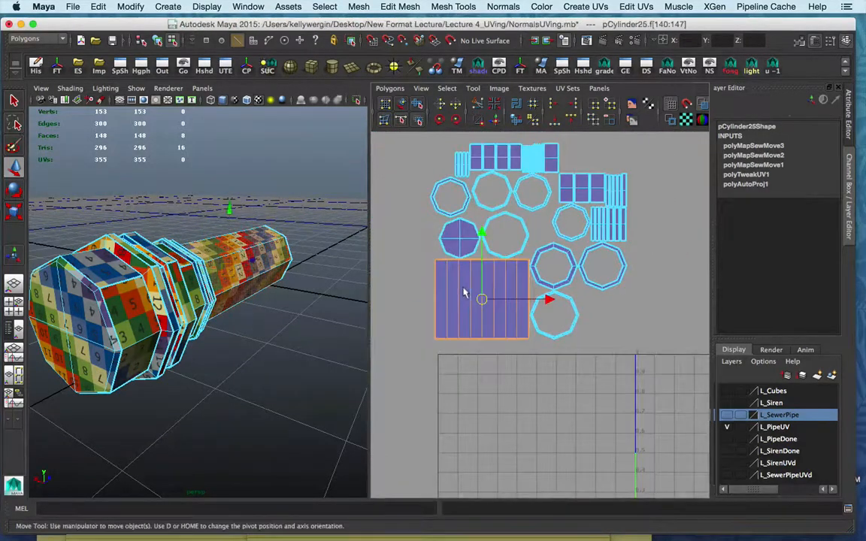
alt+drag(312, 301, 220, 317)
click(440, 121)
click(441, 120)
click(440, 121)
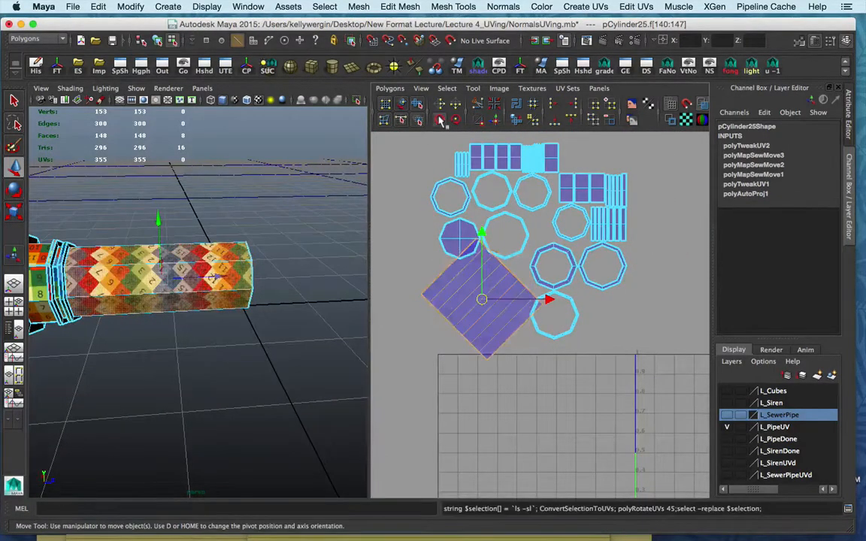
click(440, 121)
scroll(492, 345, down, 2)
drag(492, 300, 519, 419)
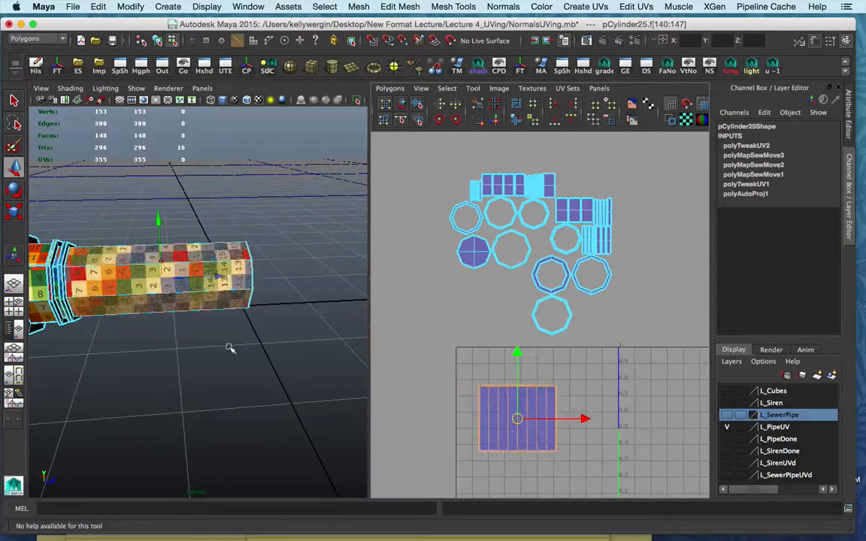
Check the checker texture on the shaft, enlarge the perspective view and switch the pipe to edge selection
alt+drag(228, 347, 248, 241)
click(268, 194)
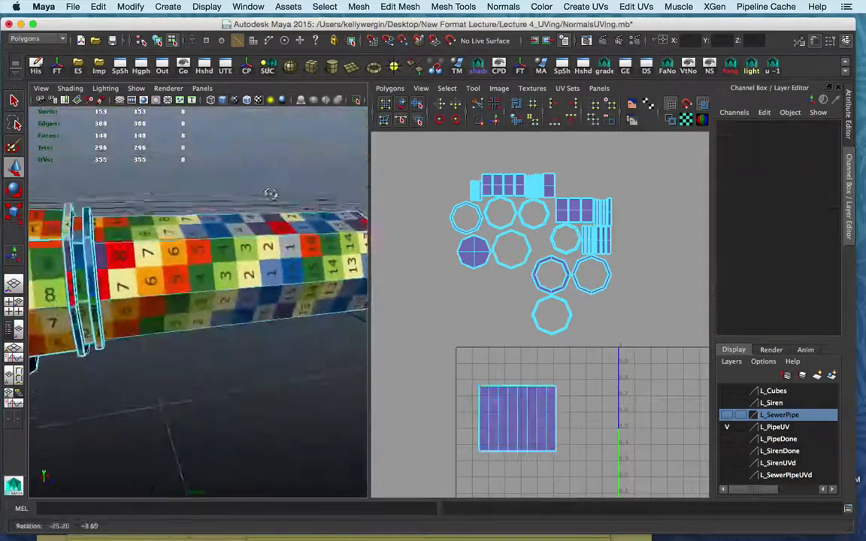
scroll(218, 332, down, 5)
key(space)
right_drag(395, 252, 395, 324)
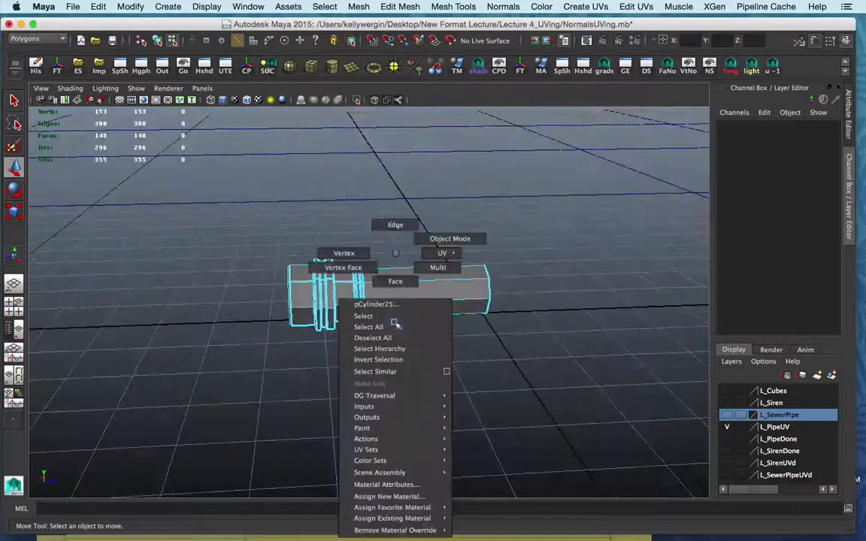
right_drag(397, 224, 396, 225)
scroll(421, 347, up, 3)
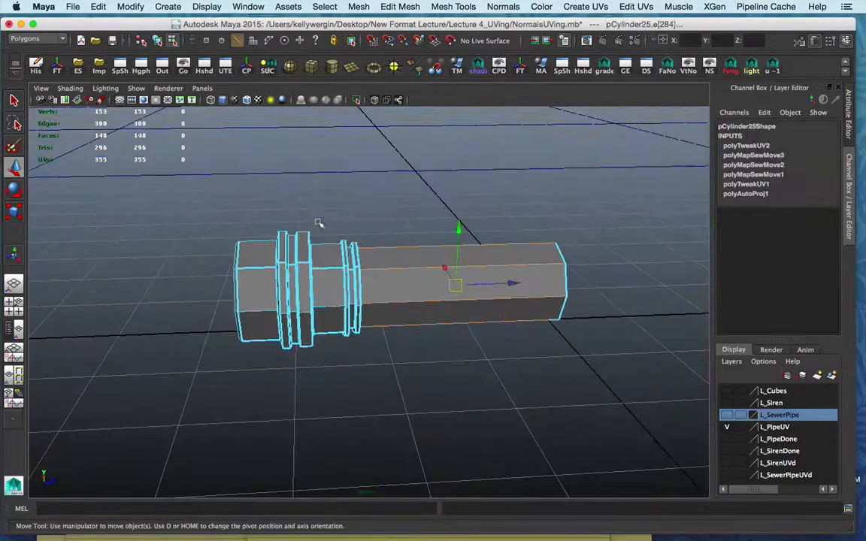
Select the whole pipe and apply Soften/Harden Edge with an angle of 70.4348
alt+drag(252, 381, 365, 266)
click(366, 266)
shift+right_drag(437, 196, 482, 207)
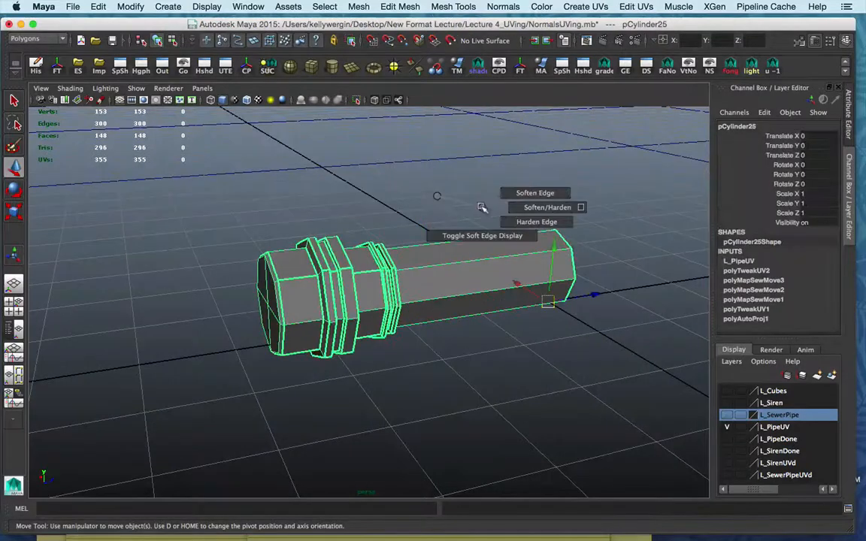
shift+right_drag(583, 207, 584, 208)
click(688, 275)
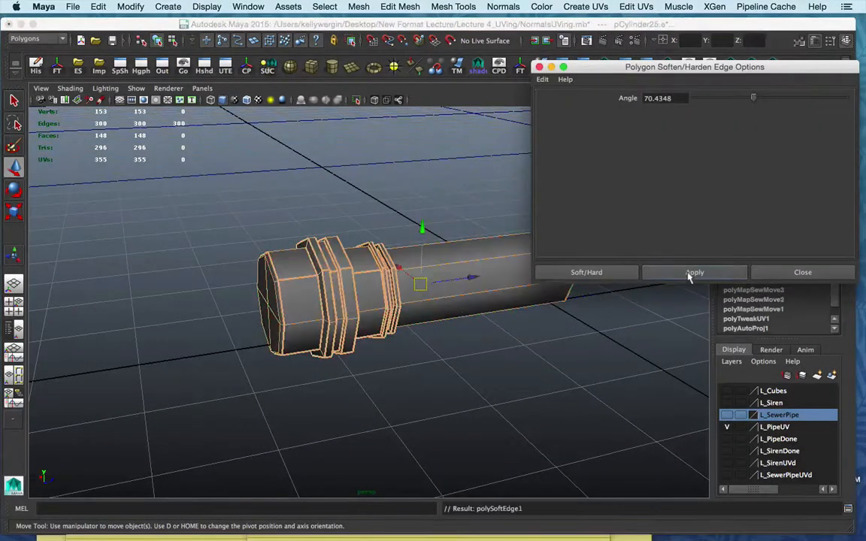
Close the Soften/Harden options and harden the edge loops at the shaft's end and around the collars
right_drag(504, 205, 504, 204)
alt+drag(484, 223, 421, 273)
click(421, 273)
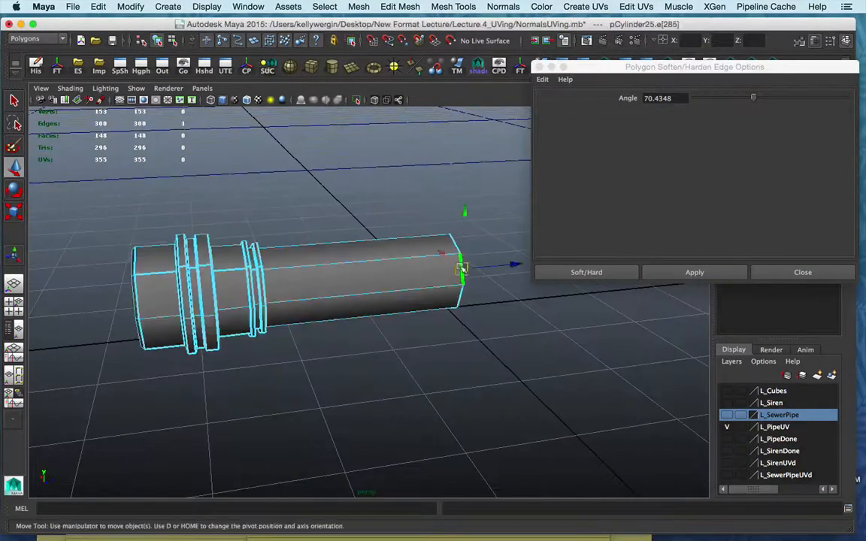
click(803, 273)
alt+drag(316, 270, 172, 295)
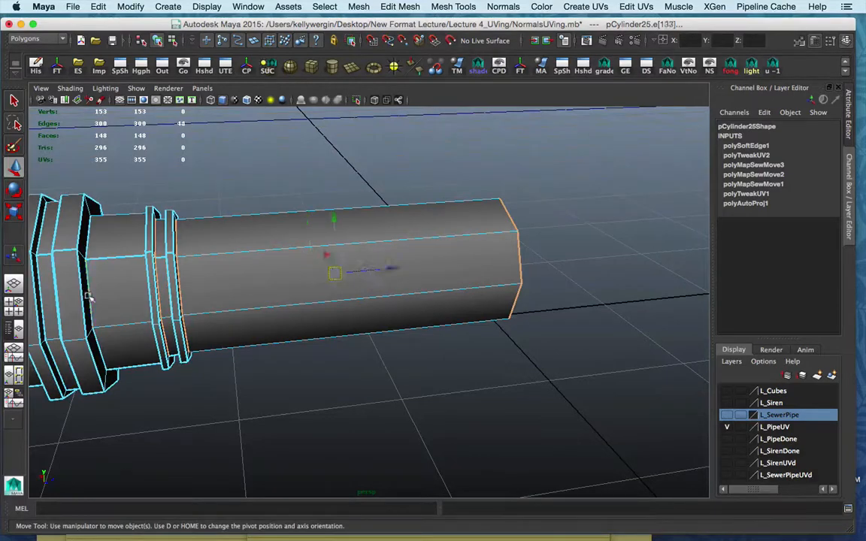
alt+drag(88, 297, 70, 295)
shift+right_drag(218, 192, 312, 228)
Select the remaining rim edge loops on the wide and narrow collars and harden them
alt+drag(242, 179, 269, 292)
key(F8)
click(300, 179)
click(255, 284)
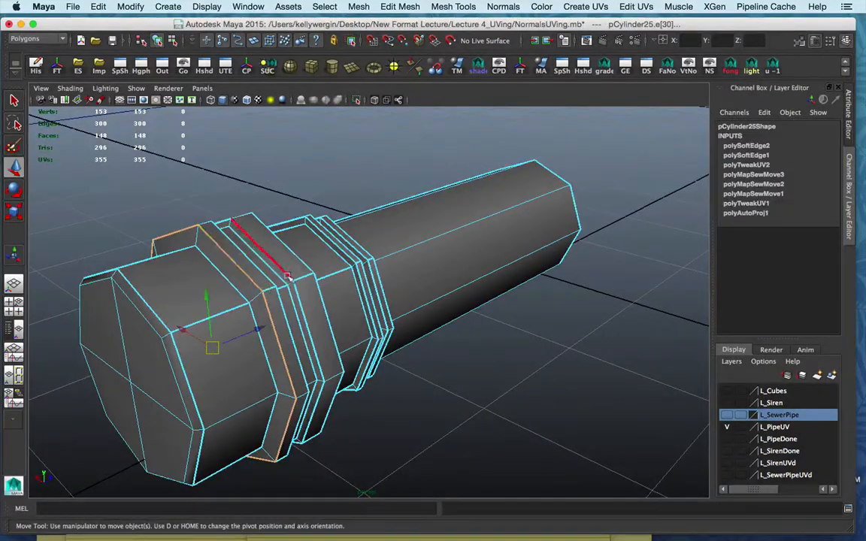
shift+double_click(306, 267)
alt+drag(306, 267, 325, 263)
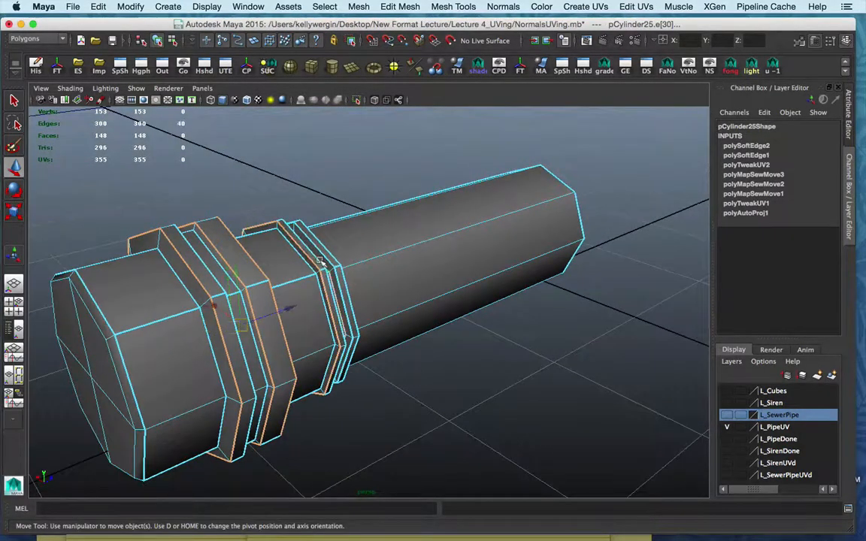
shift+click(325, 259)
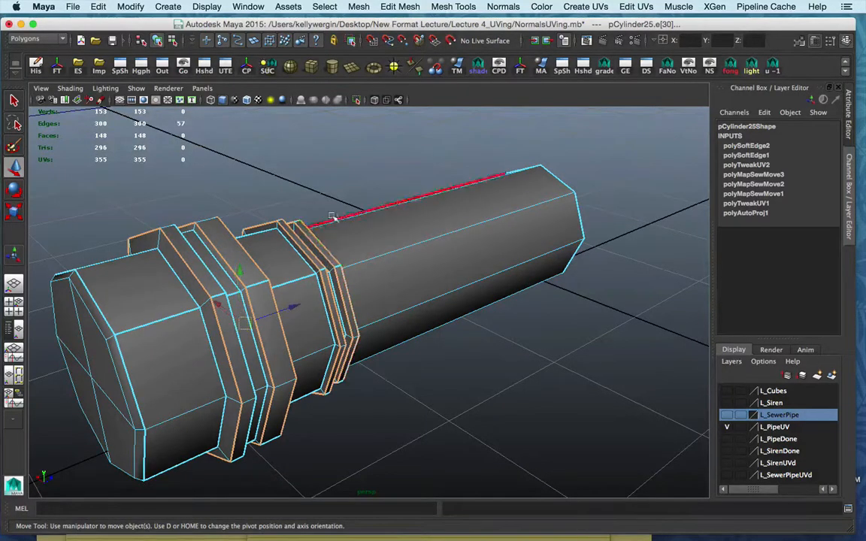
shift+right_drag(331, 218, 410, 217)
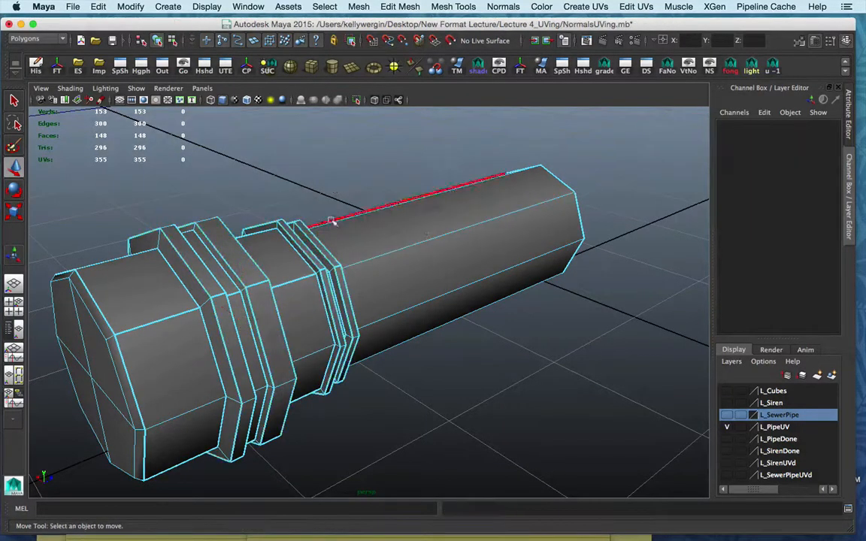
Return the pipe to object selection, restore the split perspective and UV layout, and delete its construction history
right_drag(295, 277, 329, 223)
click(14, 374)
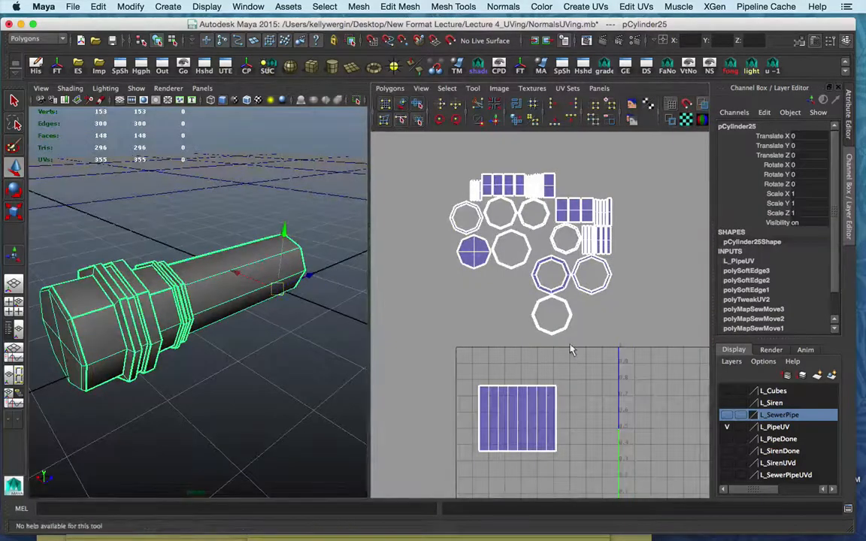
alt+middle_drag(572, 351, 540, 236)
click(36, 66)
Show the checker texture, cut the shaft's UVs along a lower lengthwise edge and sew the former seam closed
key(F11)
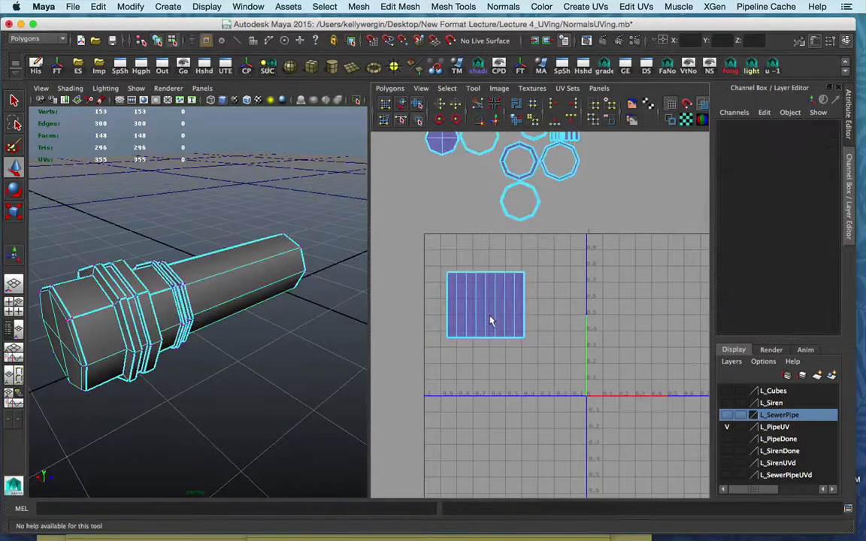
key(6)
alt+drag(241, 271, 155, 296)
click(158, 251)
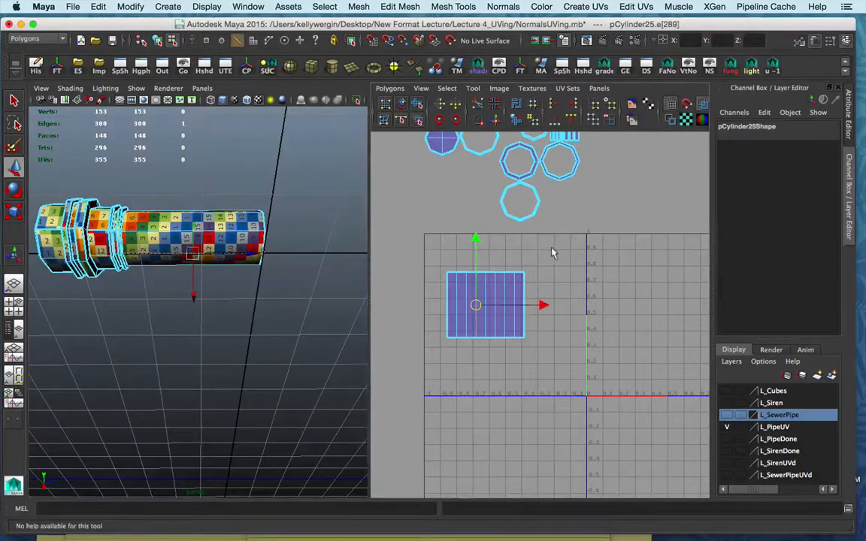
mouse_move(552, 250)
shift+right_down()
mouse_move(513, 293)
mouse_move(541, 257)
shift+right_up()
scroll(538, 282, down, 2)
Select all faces of the shaft's UV shell and move it far outside the grid, past its positive U side
right_drag(536, 287, 536, 313)
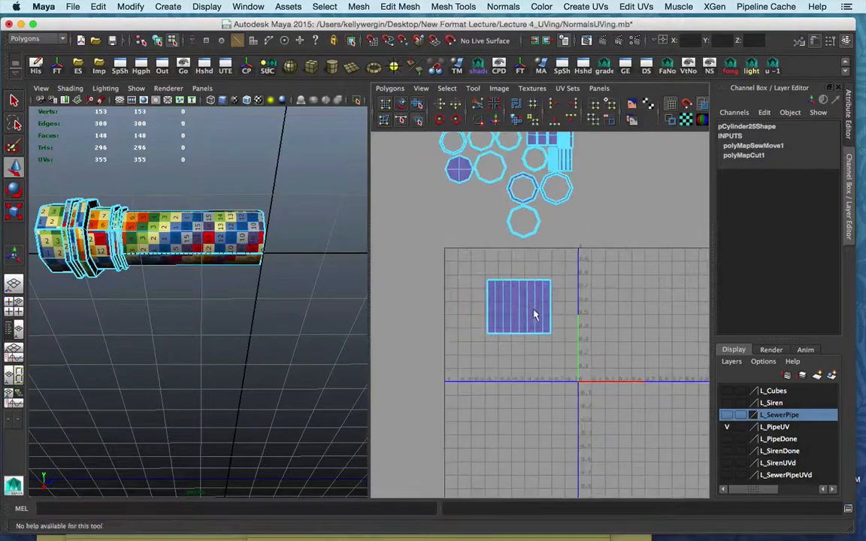
drag(477, 276, 547, 308)
alt+middle_drag(547, 309, 506, 299)
drag(518, 301, 733, 305)
Select the face loops of the narrow collar nearest the shaft and move their UV shells onto the empty grid
alt+drag(245, 290, 188, 259)
alt+middle_drag(188, 260, 197, 263)
alt+drag(197, 263, 233, 279)
right_drag(557, 207, 520, 192)
scroll(239, 276, up, 5)
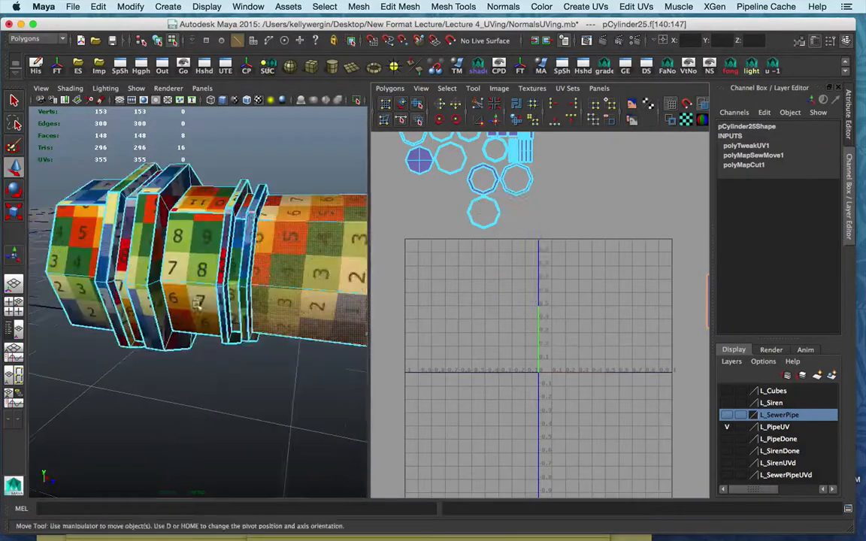
alt+middle_drag(243, 274, 214, 269)
click(215, 269)
shift+double_click(215, 267)
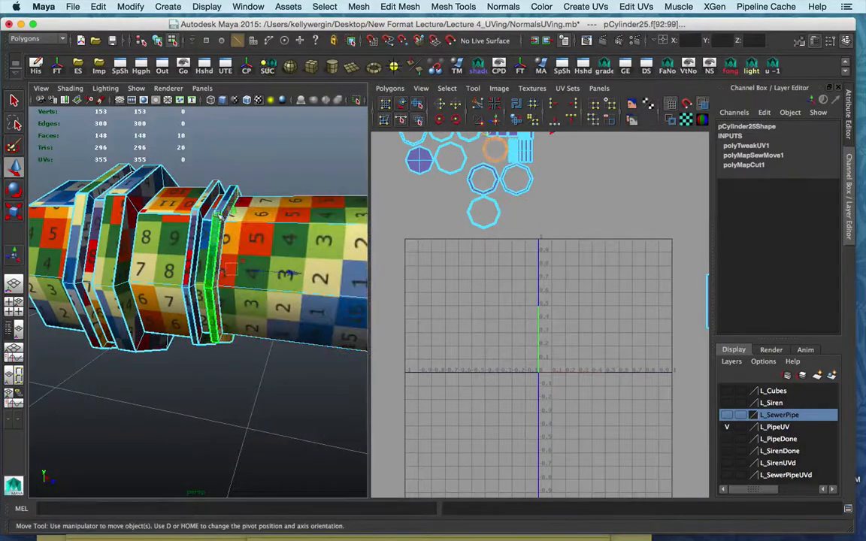
mouse_move(217, 242)
alt+mouse_down()
mouse_move(156, 251)
mouse_move(180, 262)
alt+mouse_up()
key(5)
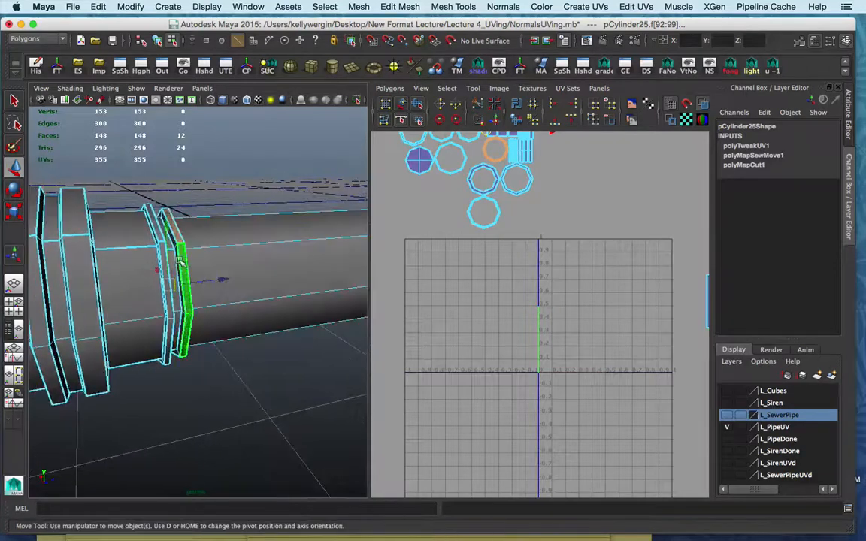
shift+double_click(178, 260)
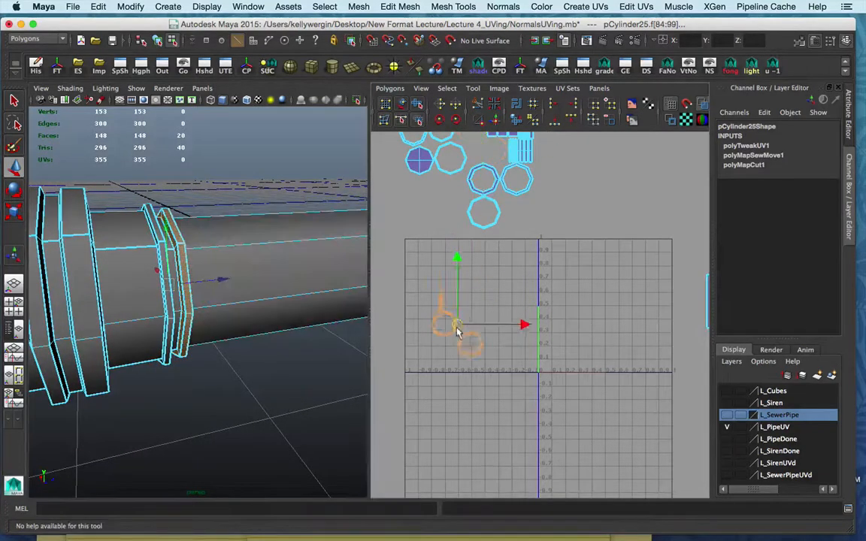
scroll(456, 331, up, 8)
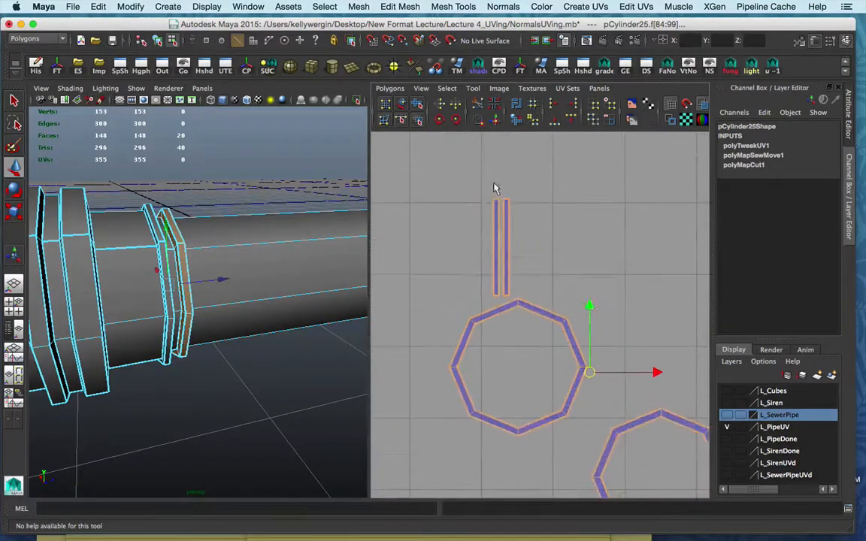
key(F10)
click(495, 202)
Select the outer band and an adjoining side face loop of the narrow collar nearest the shaft
right_click(185, 262)
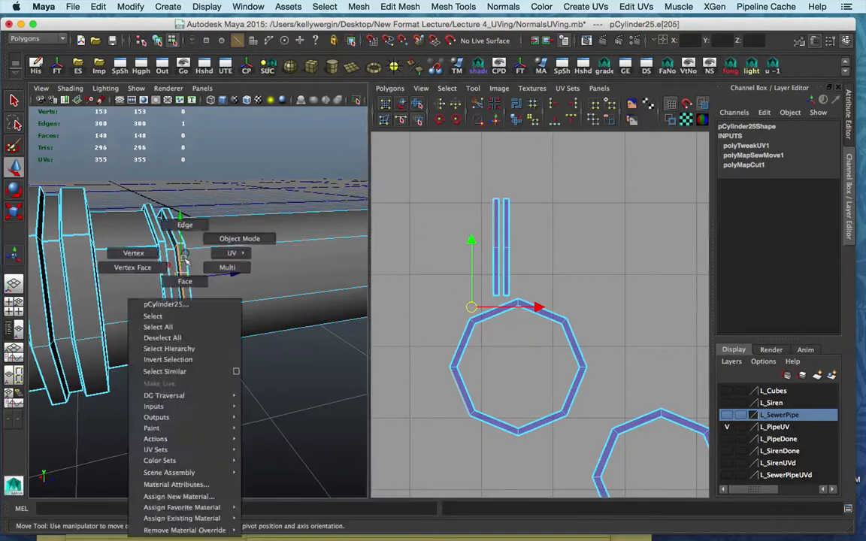
right_drag(184, 279, 185, 281)
double_click(189, 263)
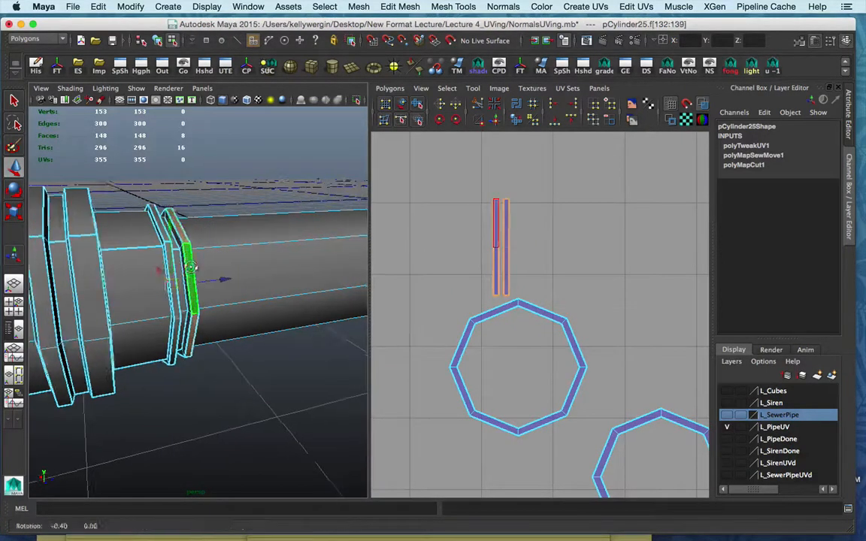
shift+double_click(174, 246)
Move the selected collar band and ring UV shells to the lower-left corner of the UV grid
scroll(497, 257, down, 5)
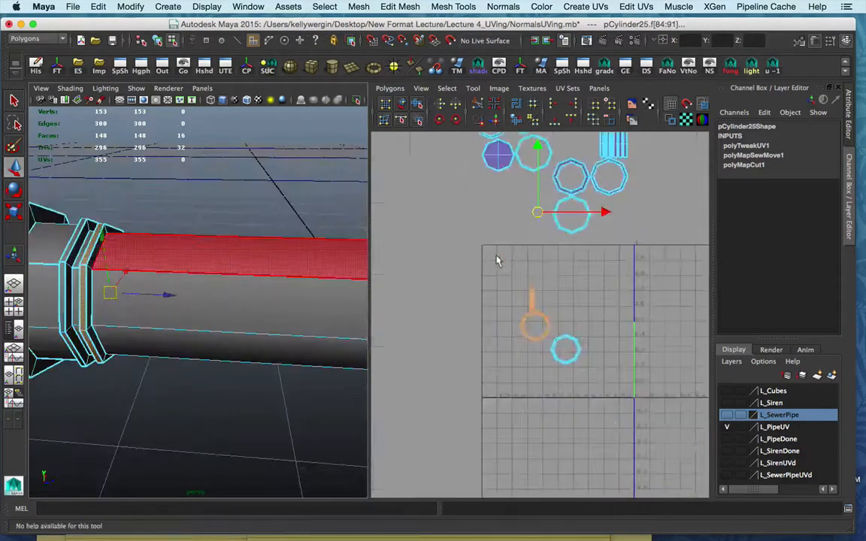
alt+middle_drag(508, 353, 512, 341)
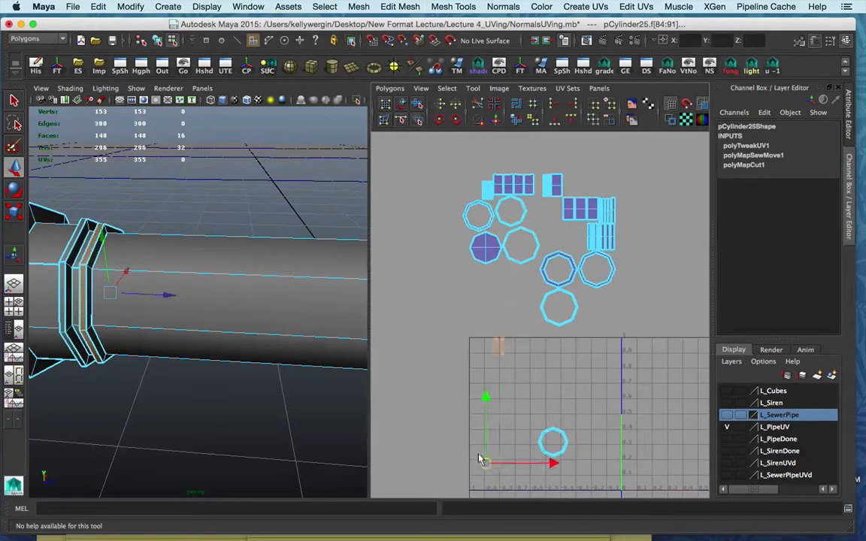
click(518, 456)
alt+middle_drag(518, 457, 520, 139)
drag(482, 241, 524, 350)
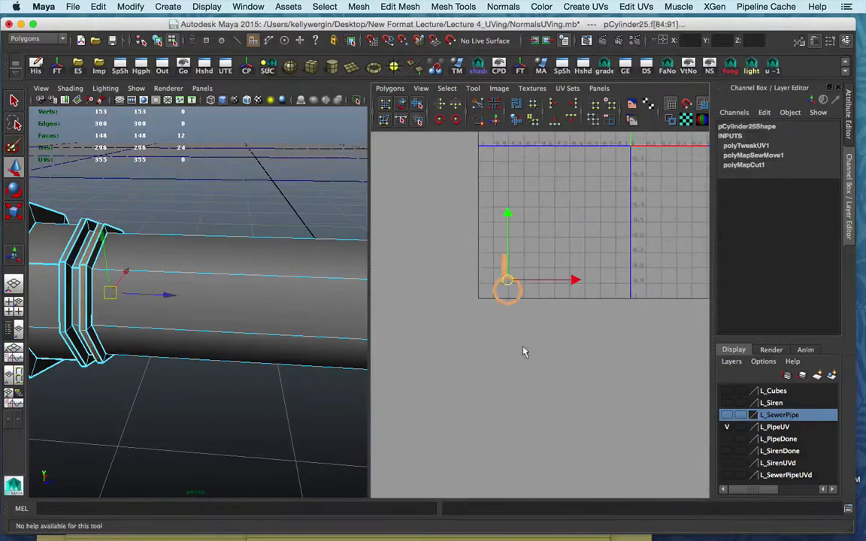
Move the selected collar band and ring UV shells up into the upper-left grid quadrant, beside the collar's other ring shell
drag(513, 272, 529, 193)
alt+middle_drag(529, 193, 533, 342)
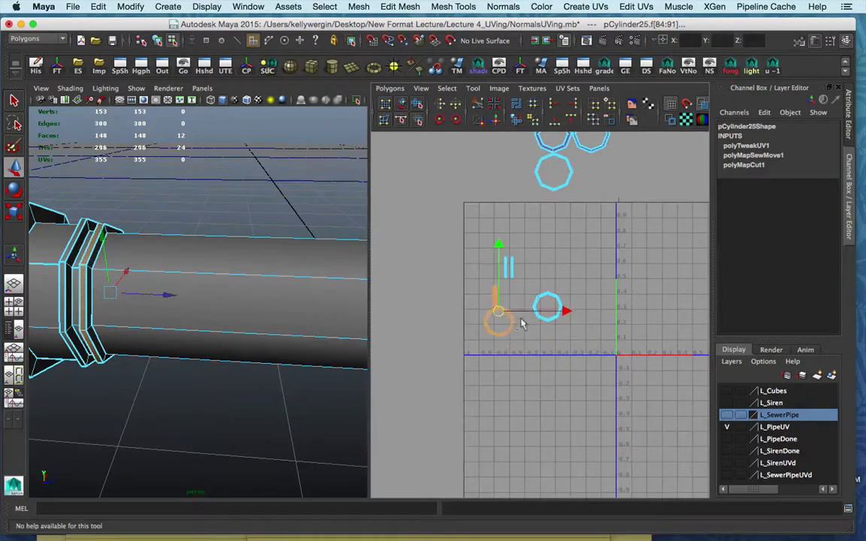
click(523, 323)
Sew the collar band's four separate UV strips end to end into one long strip with Move and Sew
scroll(524, 286, up, 5)
scroll(500, 204, up, 5)
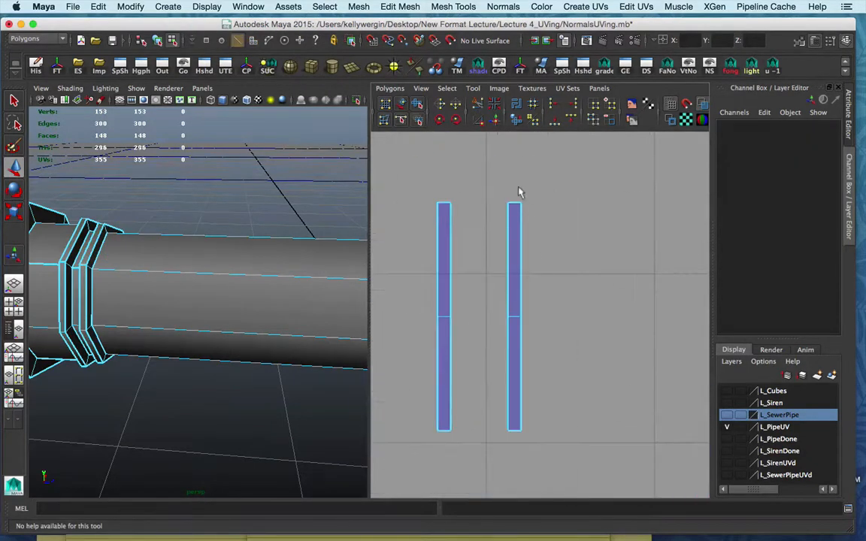
click(514, 211)
shift+right_drag(514, 213, 547, 209)
click(448, 188)
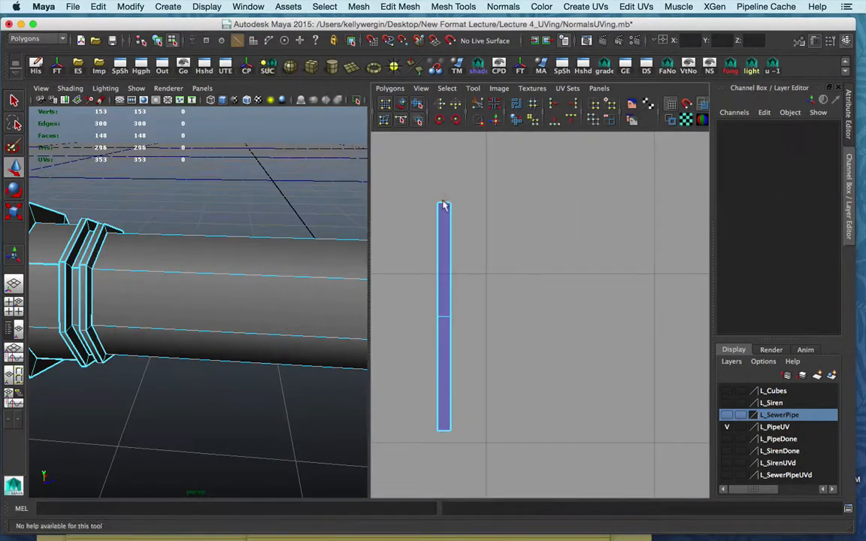
click(444, 203)
shift+right_drag(443, 204, 487, 259)
scroll(562, 395, down, 5)
alt+middle_drag(563, 396, 521, 328)
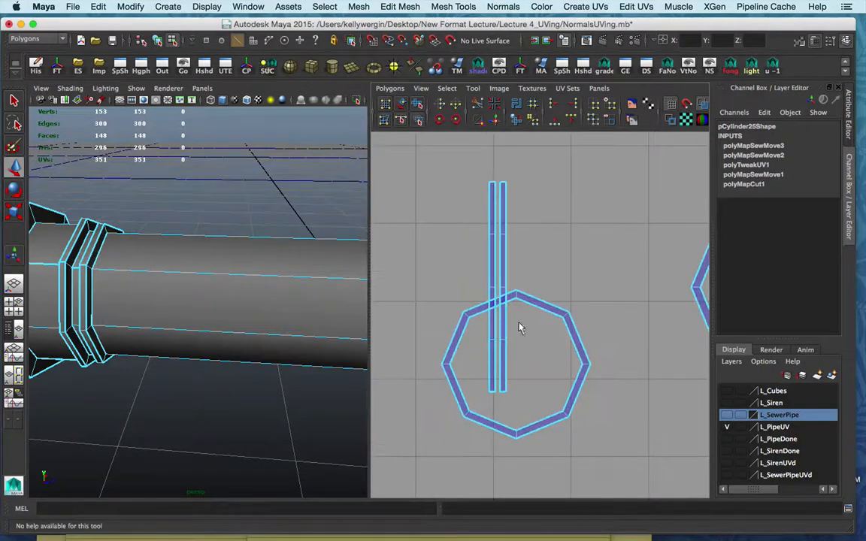
click(504, 397)
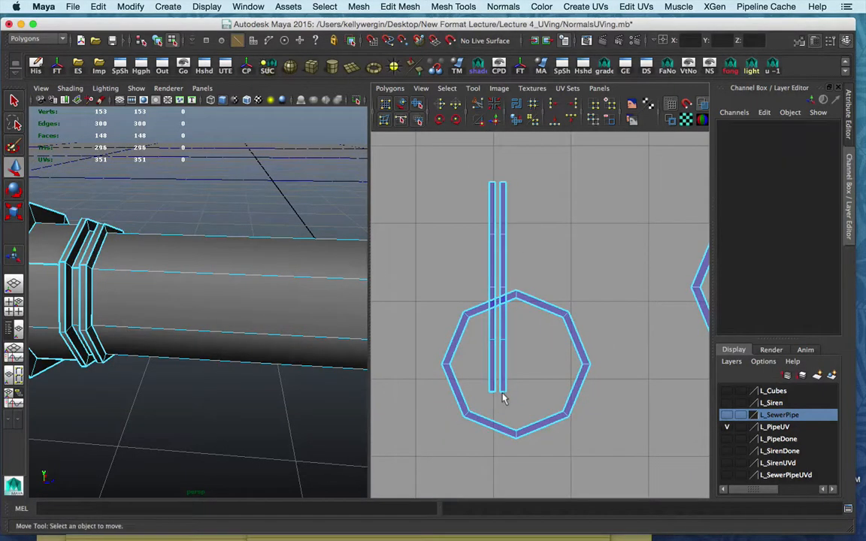
click(503, 183)
shift+right_drag(512, 200, 554, 252)
Select the sewn band strip, rotate it to horizontal in 45° increments and move it above the two ring shells
alt+drag(140, 300, 196, 293)
scroll(458, 328, down, 3)
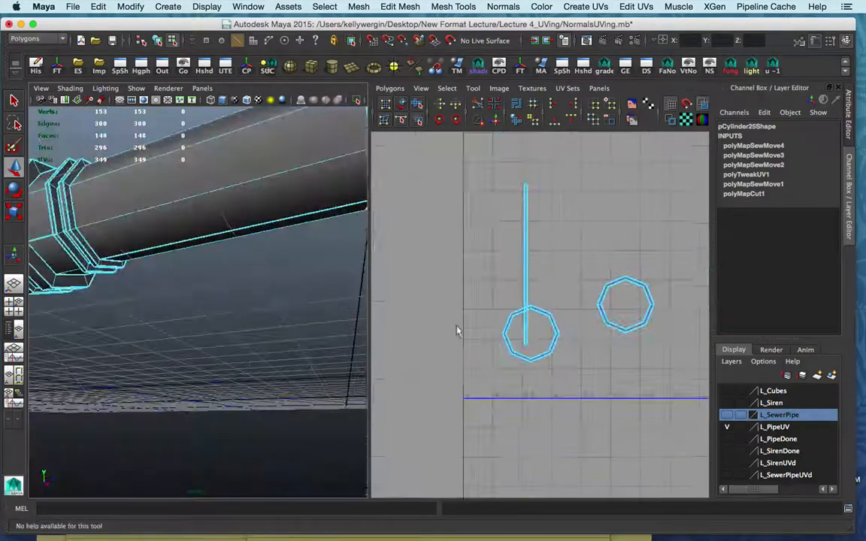
click(530, 252)
alt+drag(224, 212, 271, 304)
click(441, 118)
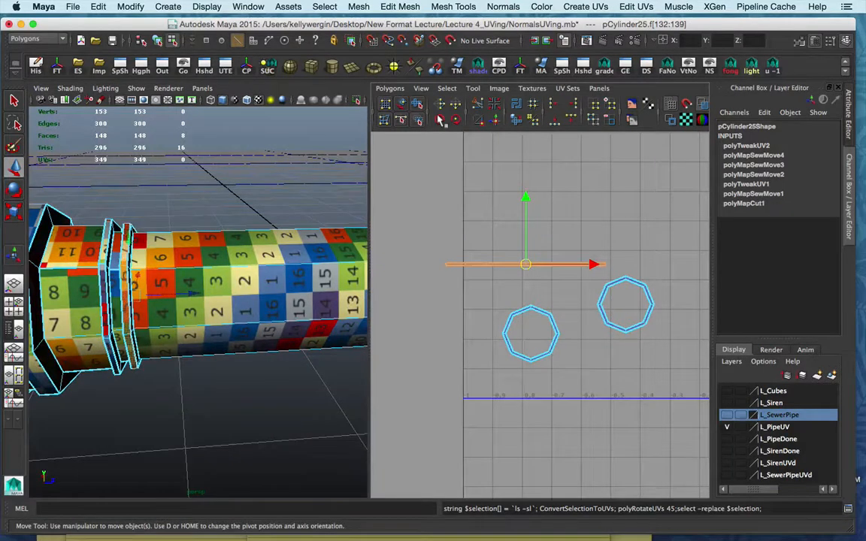
drag(527, 199, 526, 152)
Cut the UV edges between the faces of the two collar ring shells
right_drag(532, 307, 516, 271)
scroll(517, 271, up, 5)
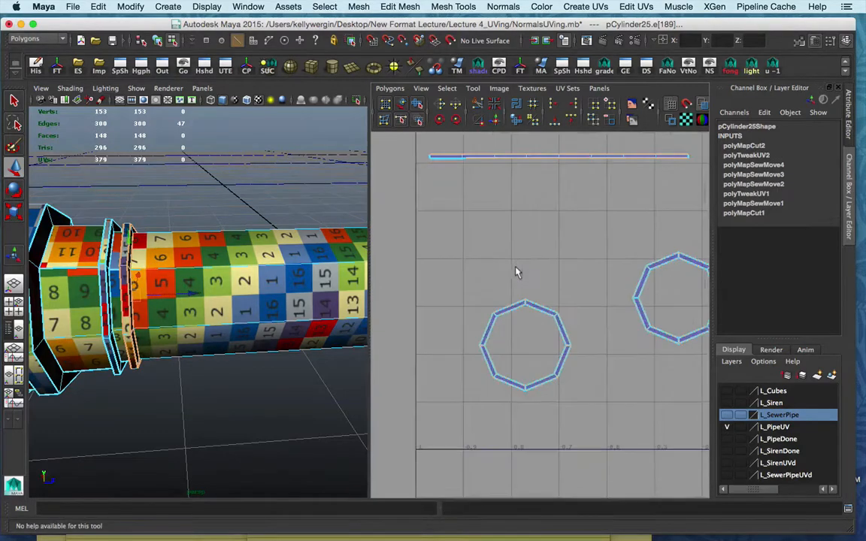
alt+drag(77, 274, 135, 273)
alt+middle_drag(135, 272, 200, 269)
scroll(200, 272, up, 10)
scroll(197, 270, down, 7)
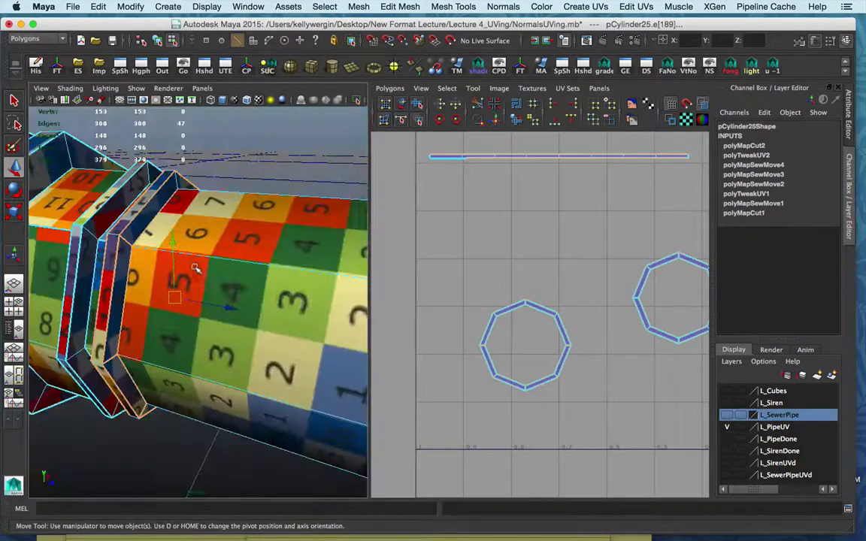
alt+middle_drag(461, 209, 457, 227)
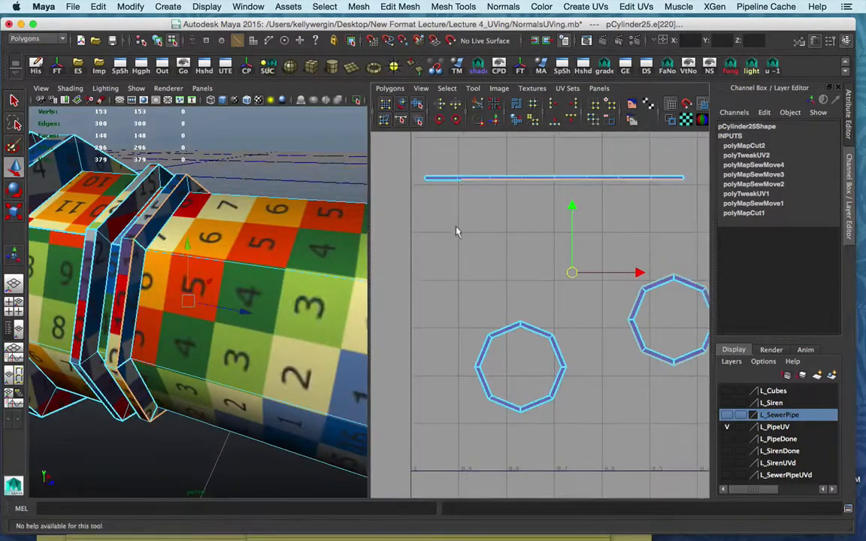
shift+right_drag(460, 246, 454, 217)
key(ctrl+z)
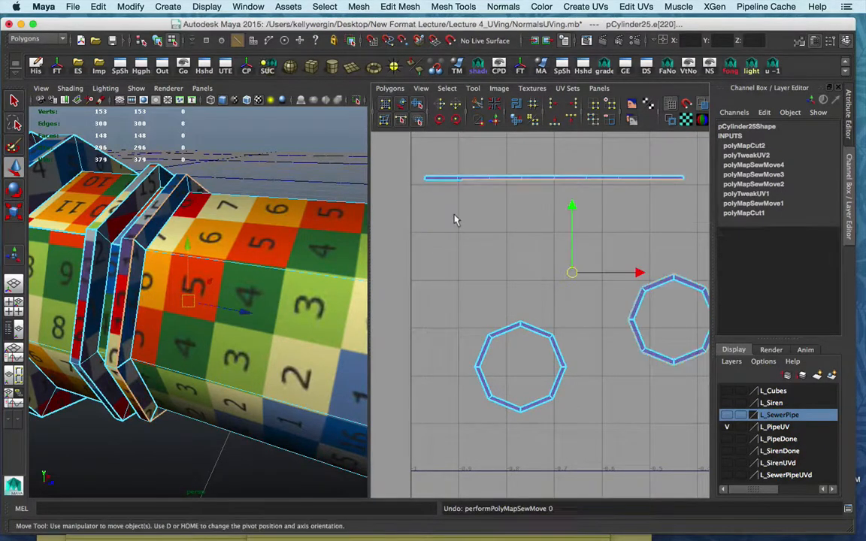
Cut the remaining uncut edge between faces in the second collar ring's UV shell
alt+middle_drag(658, 222, 617, 261)
scroll(617, 261, up, 5)
alt+middle_drag(679, 373, 515, 230)
alt+right_drag(515, 231, 581, 256)
alt+middle_drag(581, 257, 588, 291)
right_drag(623, 285, 624, 259)
drag(615, 251, 646, 282)
shift+right_drag(646, 230, 609, 222)
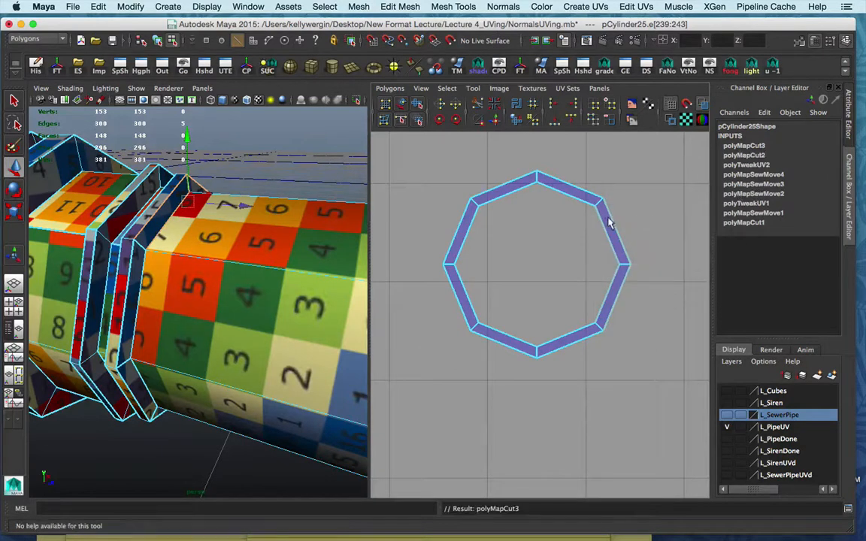
Select the edge loop where the collar's outer band meets its shaft-side ring and move and sew the ring's faces onto the strip
alt+middle_drag(496, 207, 639, 343)
alt+right_drag(639, 343, 515, 308)
alt+middle_drag(427, 256, 561, 248)
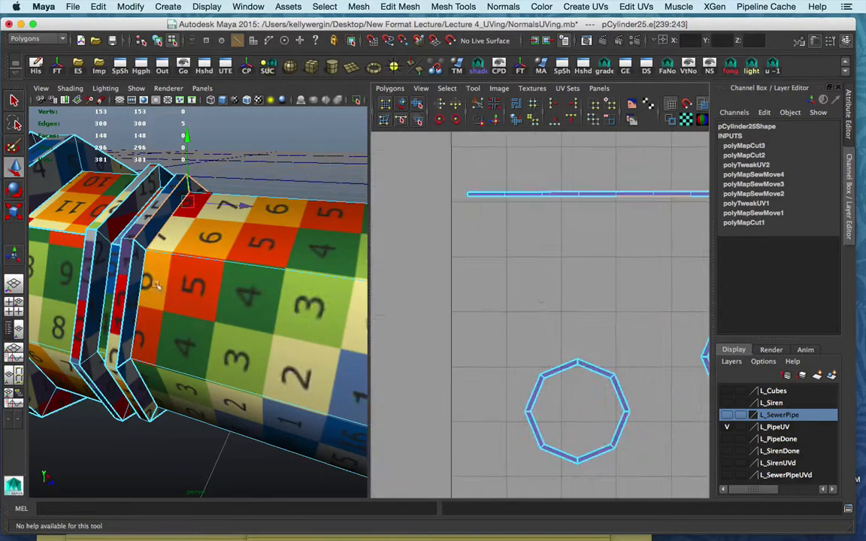
double_click(133, 267)
shift+right_drag(463, 283, 462, 255)
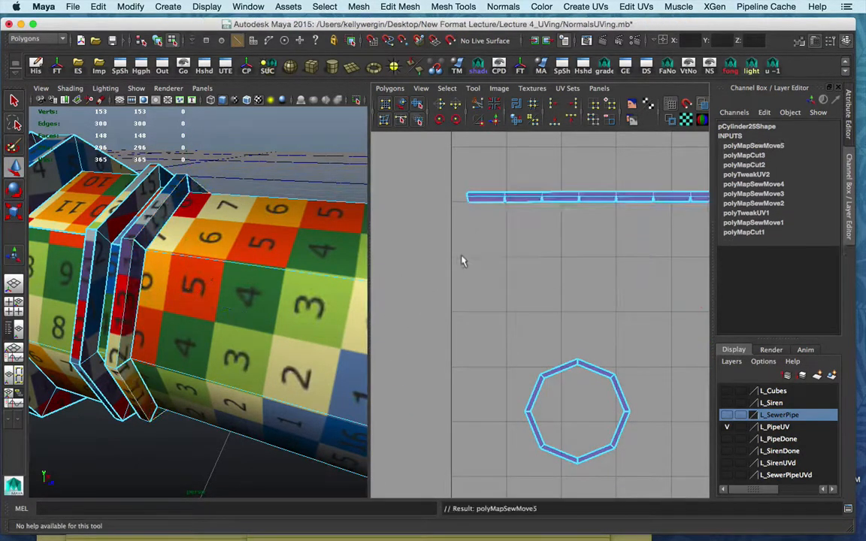
Move and sew the other ring's faces onto the strip's upper edge, and sew the remaining seams between neighbouring ring faces
alt+middle_drag(558, 223, 491, 255)
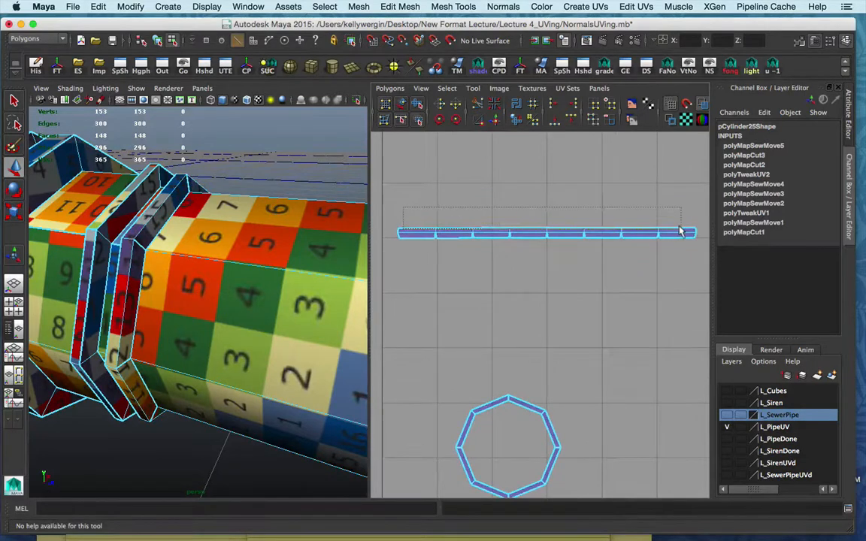
drag(681, 231, 681, 235)
shift+right_drag(651, 290, 651, 268)
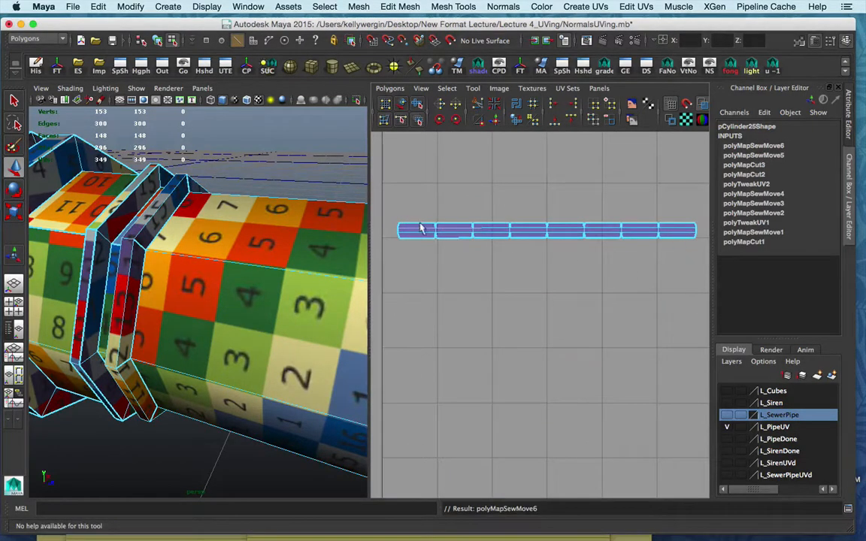
shift+right_drag(583, 284, 579, 260)
Select the finished collar UV shell and move it outside the grid, directly above the shaft's shell
key(F8)
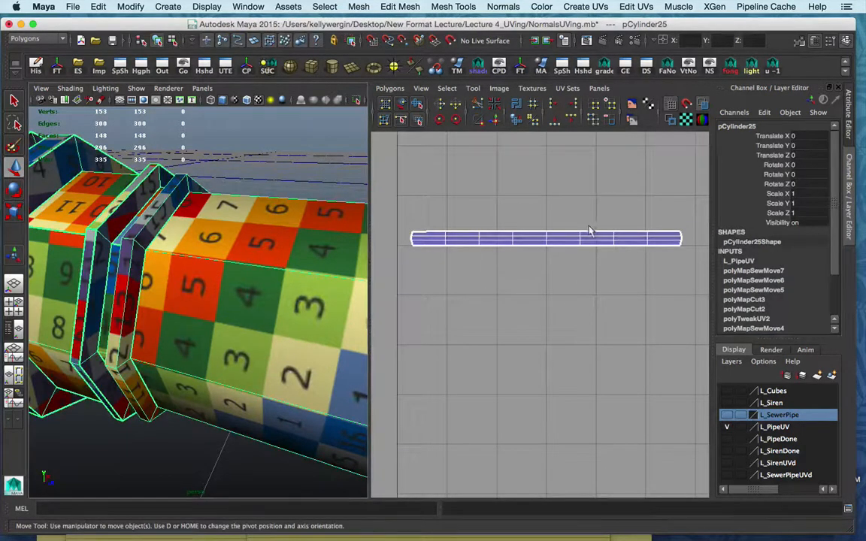
scroll(590, 231, down, 6)
alt+middle_drag(590, 231, 534, 292)
key(F8)
click(504, 359)
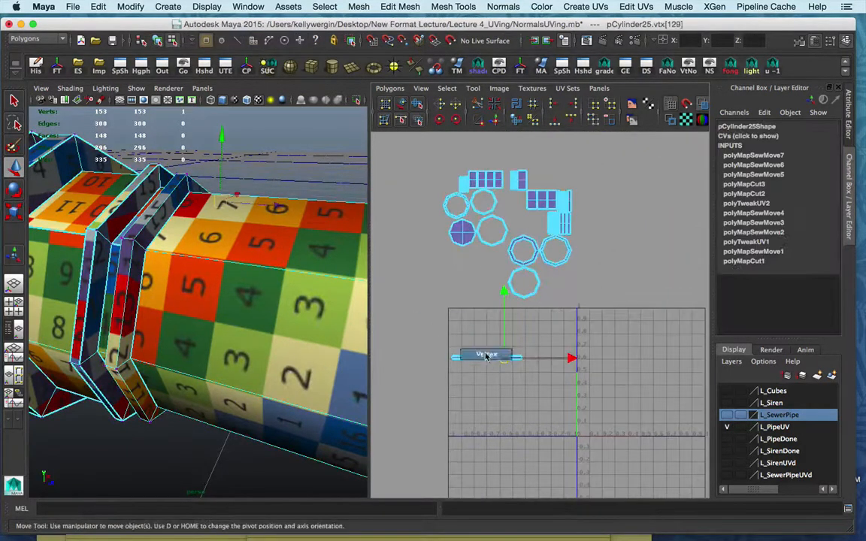
right_drag(486, 356, 503, 358)
double_click(491, 359)
middle_drag(504, 356, 652, 358)
alt+middle_drag(653, 359, 382, 315)
alt+drag(401, 282, 466, 268)
drag(430, 307, 560, 275)
Select the face loop of the groove between the two narrow collars and frame its four UV strips
alt+drag(139, 266, 163, 271)
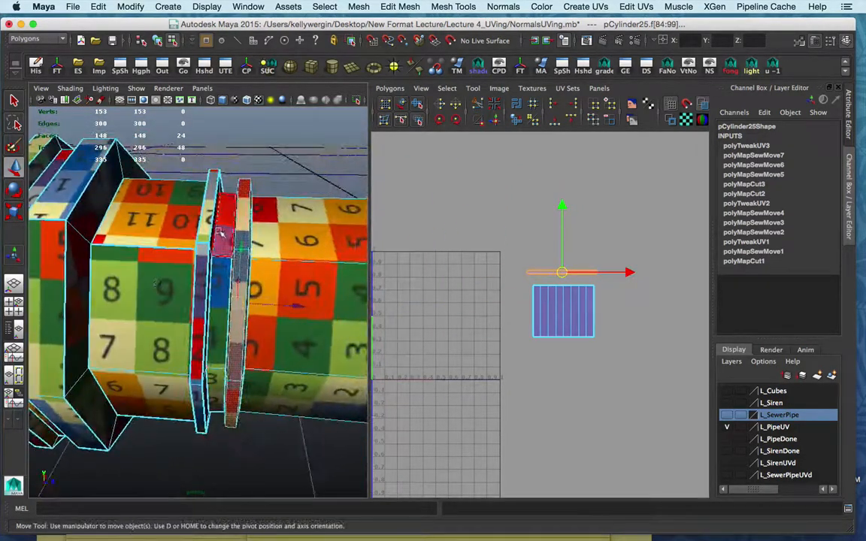
click(223, 235)
shift+double_click(220, 294)
alt+middle_drag(462, 223, 525, 288)
key(f)
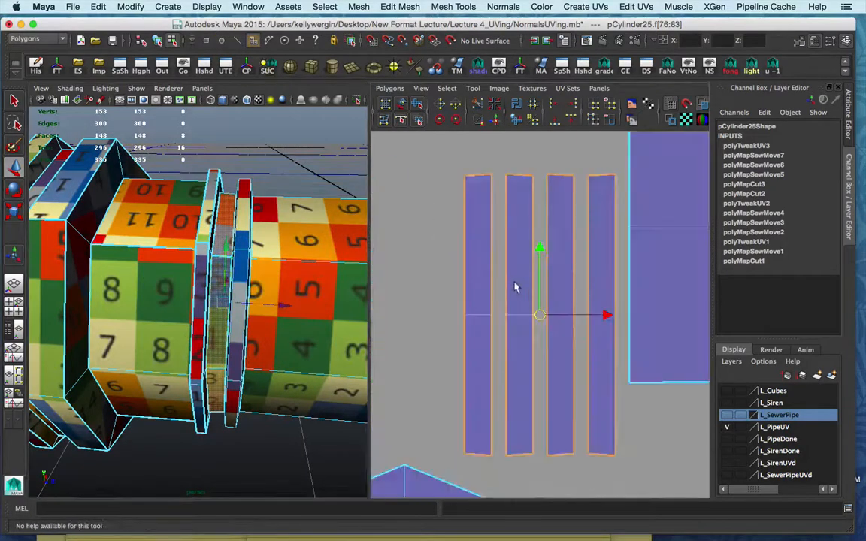
right_drag(514, 286, 488, 174)
click(477, 184)
click(474, 175)
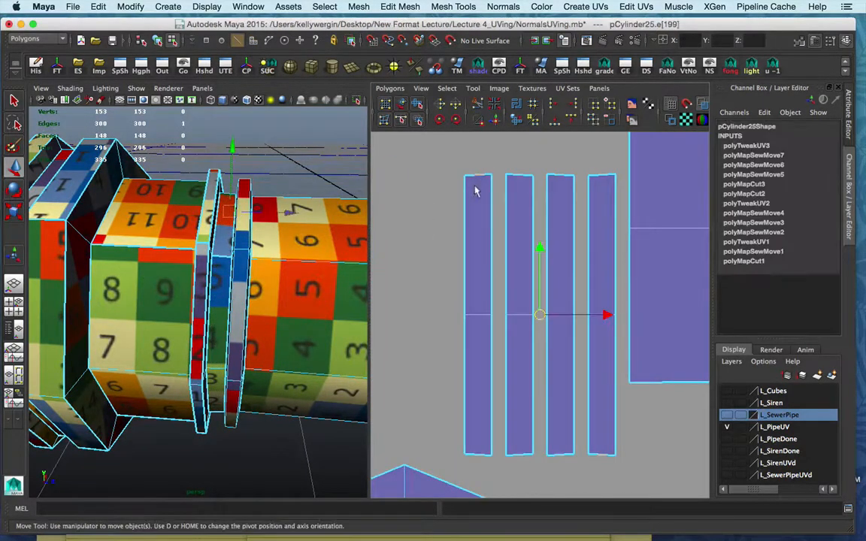
shift+right_drag(478, 215, 477, 186)
scroll(546, 263, down, 2)
alt+middle_drag(575, 287, 539, 210)
key(z)
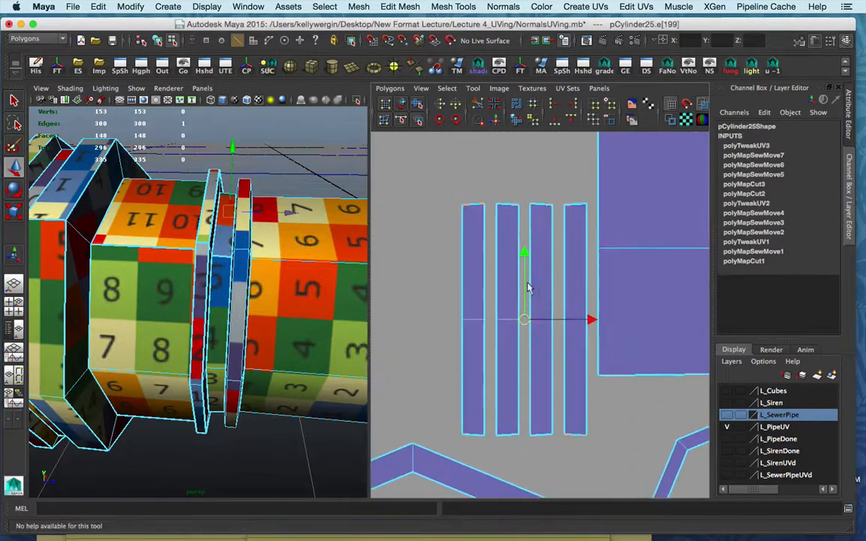
Straighten the upper ends of the four groove strips by aligning each end's UVs along V
right_drag(475, 216, 511, 215)
click(476, 205)
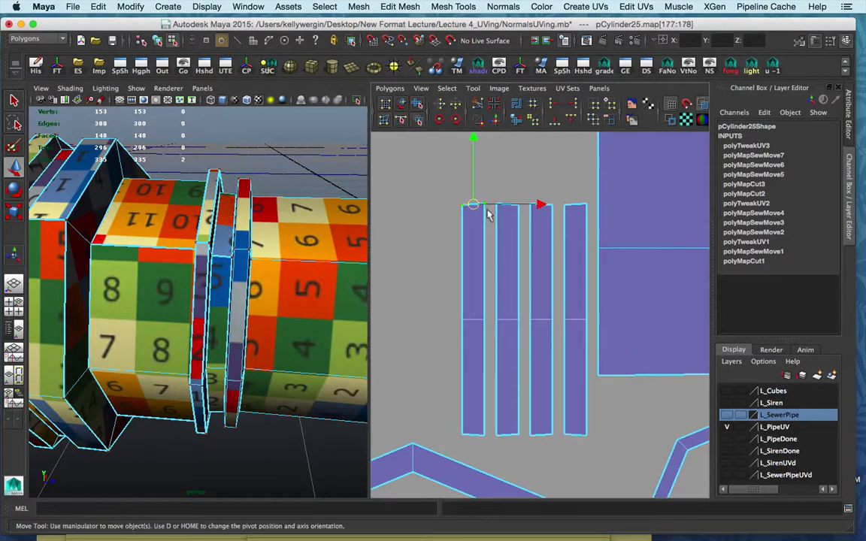
drag(491, 191, 589, 212)
key(g)
key(g)
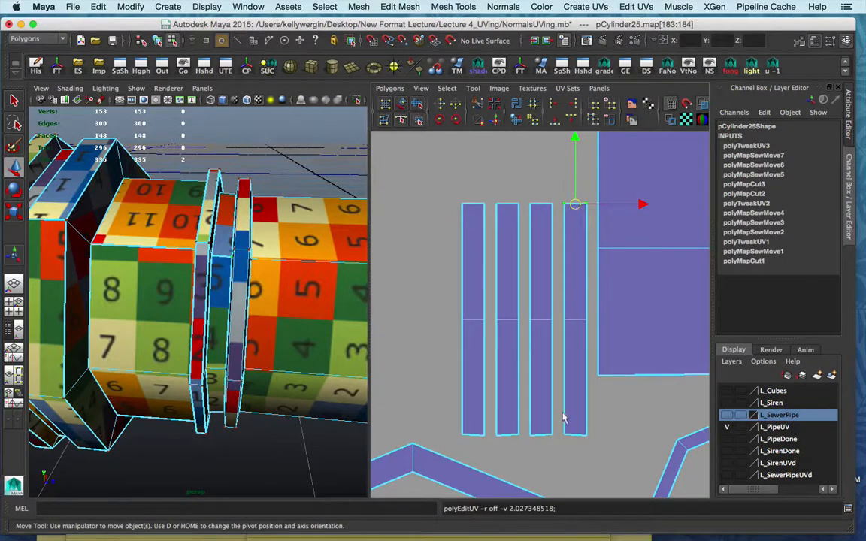
Align the lower-end UVs of each of the four groove strips along V
drag(559, 421, 589, 451)
key(g)
drag(524, 428, 556, 453)
key(g)
drag(492, 427, 523, 452)
key(g)
drag(459, 423, 486, 447)
key(g)
Move and sew the four groove strips end to end into a single UV strip
right_drag(490, 282, 489, 246)
drag(474, 196, 471, 205)
shift+right_drag(471, 203, 471, 174)
drag(506, 188, 508, 214)
shift+right_drag(508, 214, 509, 185)
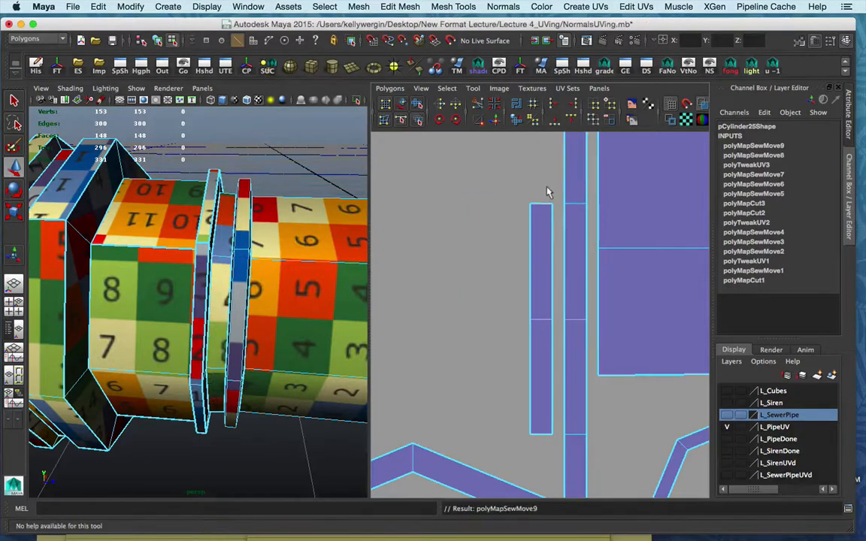
drag(547, 188, 541, 214)
key(g)
Select the sewn groove strip and move it outside the grid, above the finished collar shell
scroll(569, 274, down, 10)
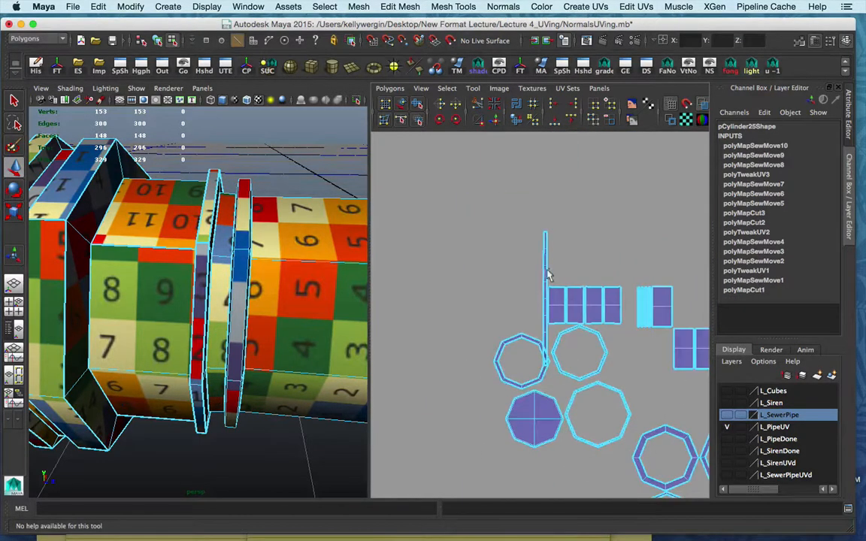
click(546, 272)
alt+right_drag(595, 263, 531, 287)
alt+middle_drag(531, 286, 475, 252)
drag(486, 272, 647, 329)
alt+middle_drag(626, 299, 434, 227)
drag(455, 259, 589, 301)
Rotate the groove strip to horizontal in -45° increments and lower it to just above the collar shell
click(456, 118)
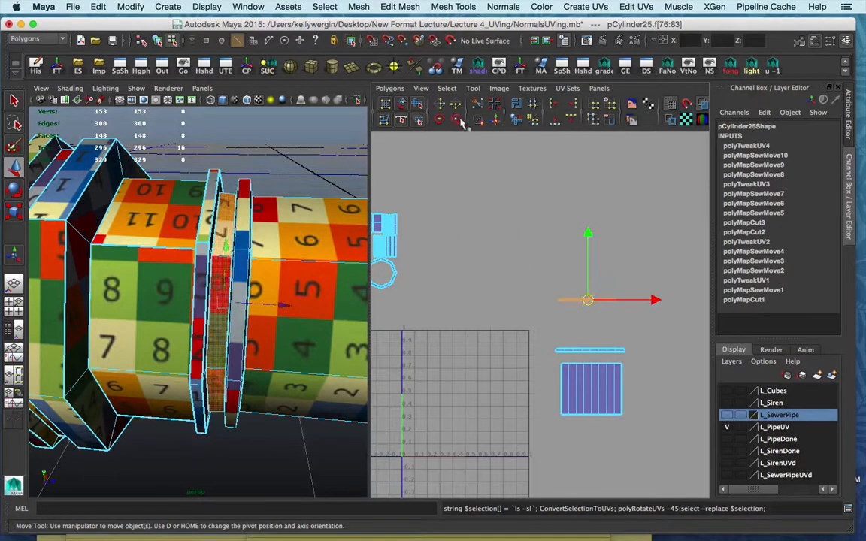
click(456, 118)
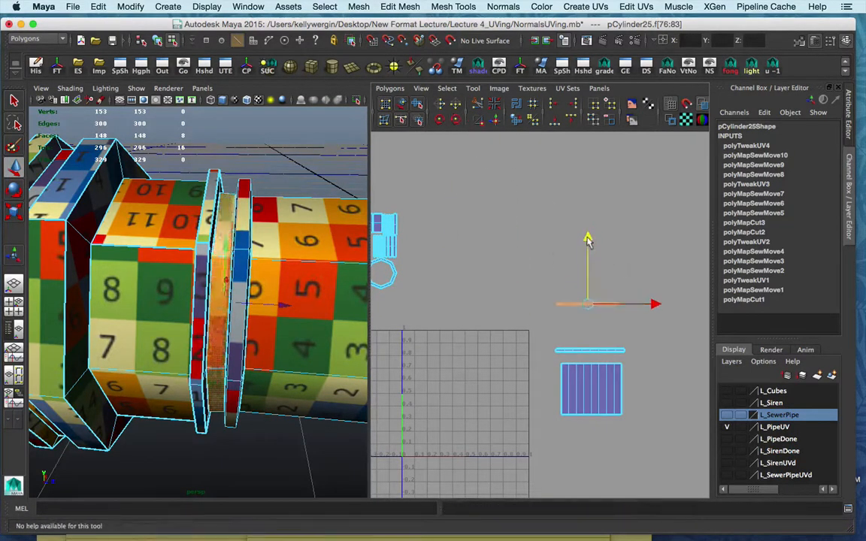
drag(588, 234, 588, 275)
Select the outer band and both side face loops of the second narrow collar and move their UV shells onto the empty grid
alt+middle_drag(515, 275, 582, 276)
alt+drag(184, 225, 109, 212)
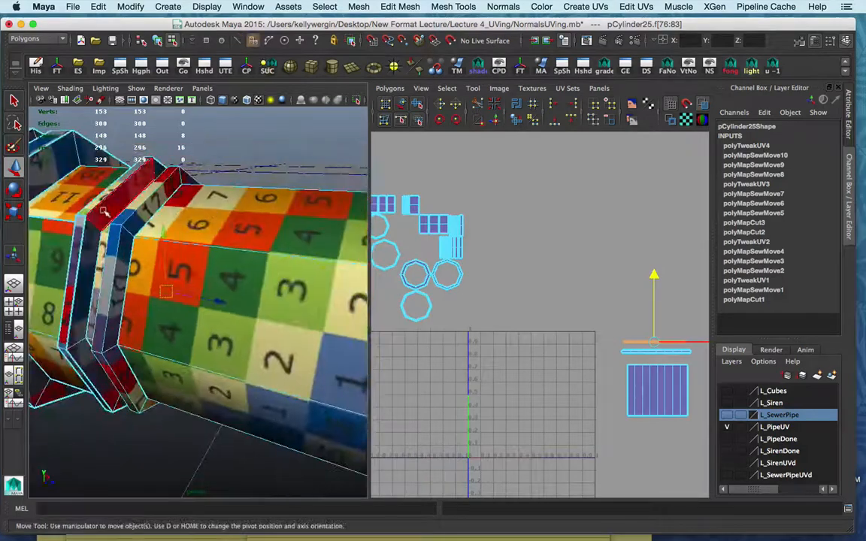
click(105, 211)
shift+double_click(84, 257)
alt+drag(85, 257, 118, 264)
shift+click(150, 214)
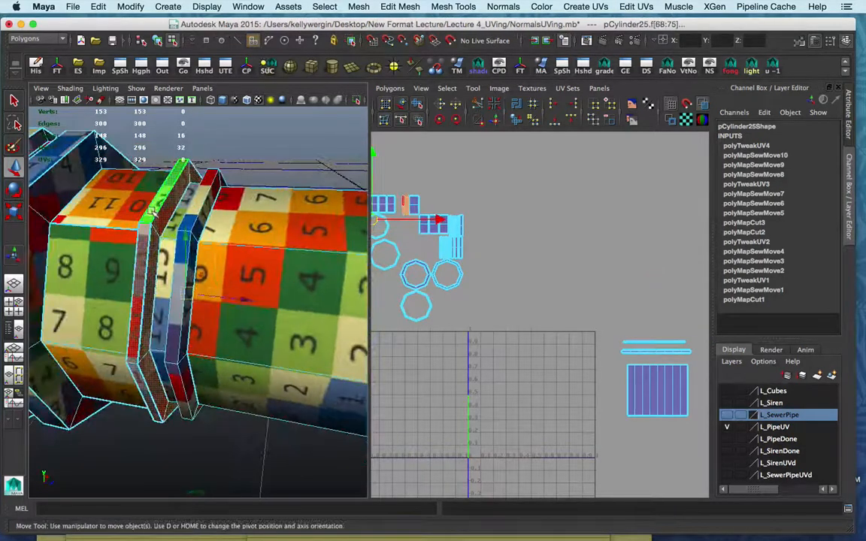
key(5)
mouse_move(152, 214)
alt+mouse_down()
mouse_move(207, 294)
mouse_move(292, 252)
mouse_move(206, 288)
alt+mouse_up()
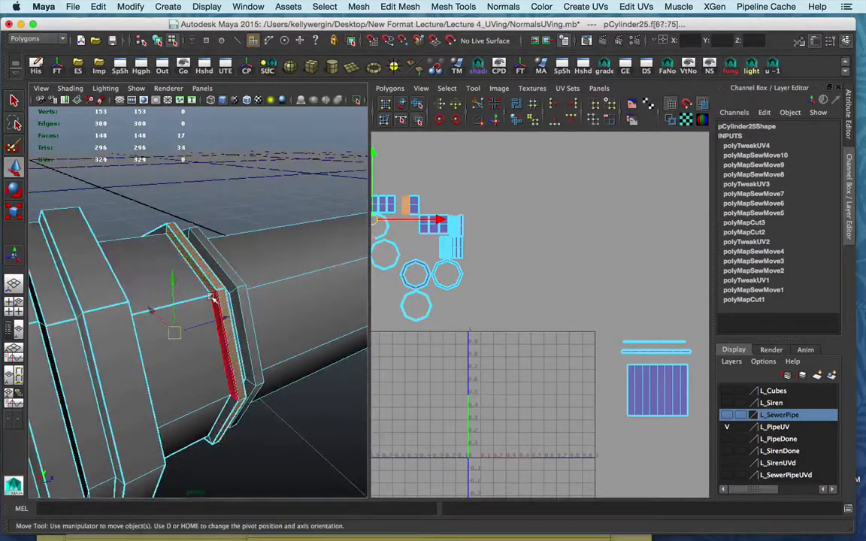
shift+double_click(214, 298)
scroll(437, 252, down, 3)
drag(427, 251, 473, 350)
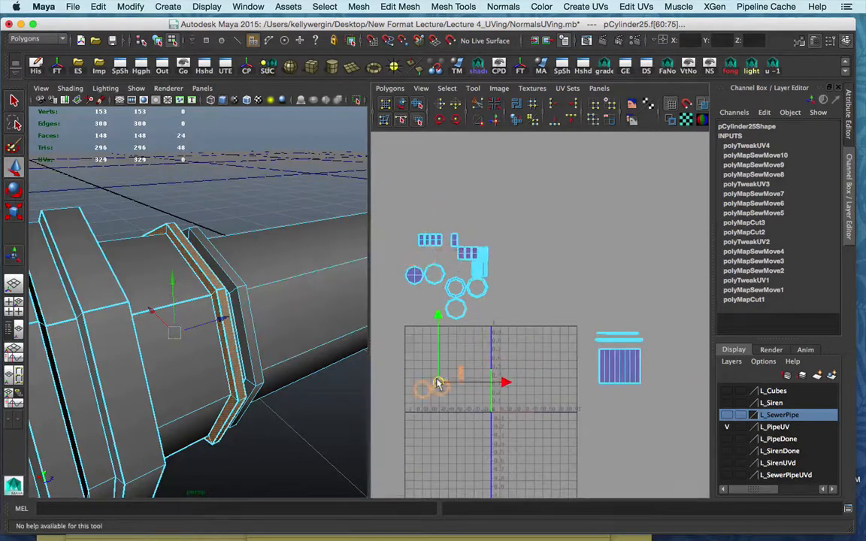
Move and sew the second narrow collar's four band strips end to end into one long UV strip
key(f)
alt+middle_drag(694, 290, 469, 350)
scroll(518, 331, up, 5)
click(522, 329)
alt+middle_drag(522, 329, 679, 287)
right_drag(476, 250, 477, 214)
click(479, 243)
key(g)
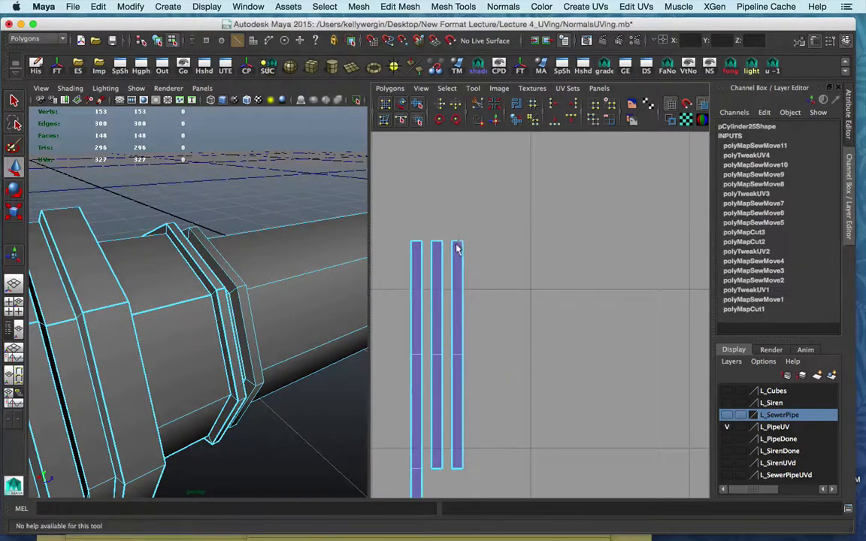
click(457, 242)
key(g)
click(451, 195)
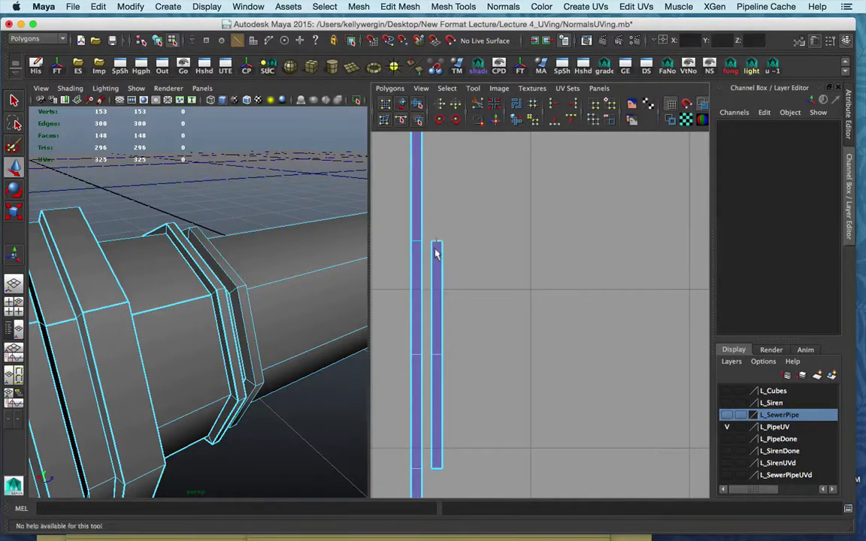
click(437, 242)
shift+right_drag(473, 257, 474, 239)
scroll(497, 254, down, 5)
alt+middle_drag(482, 346, 571, 263)
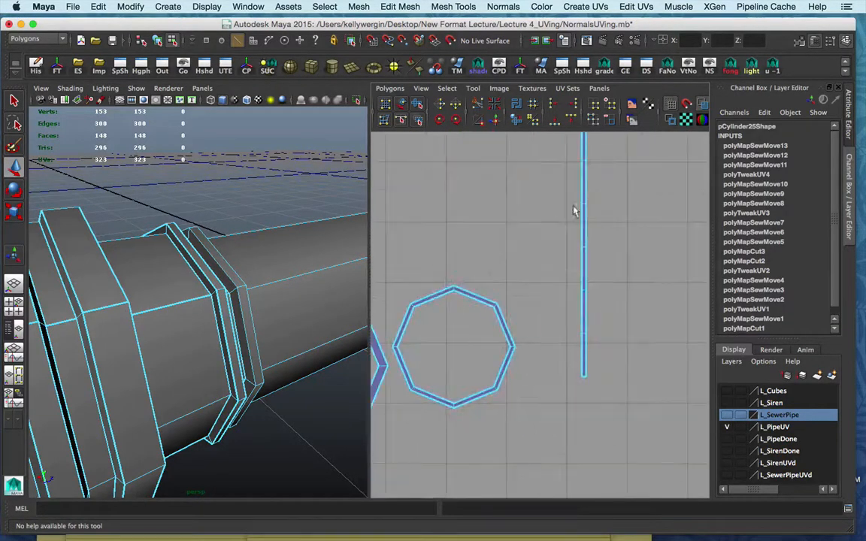
Rotate the second narrow collar's band strip to horizontal and cut the cross edges of both its side ring shells
drag(599, 208, 526, 339)
click(436, 121)
alt+middle_drag(457, 348, 575, 286)
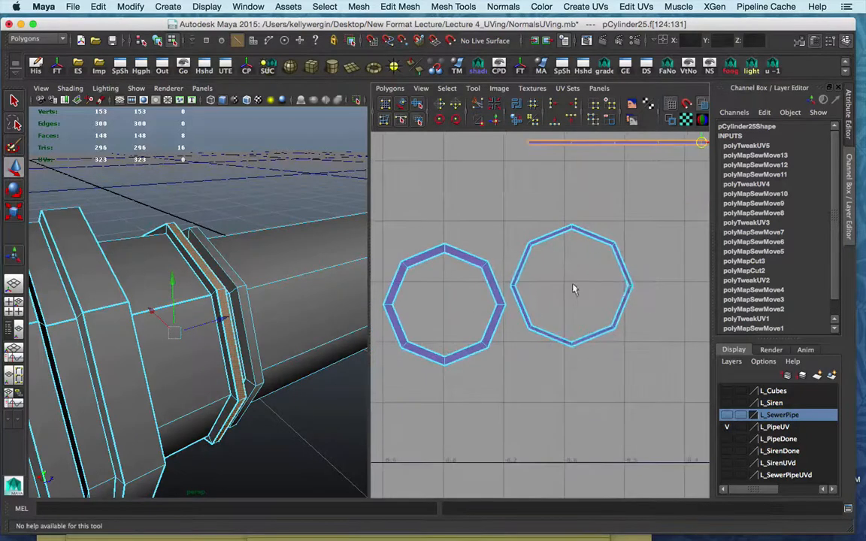
right_drag(574, 287, 563, 259)
drag(518, 334, 643, 377)
shift+right_drag(551, 406, 503, 406)
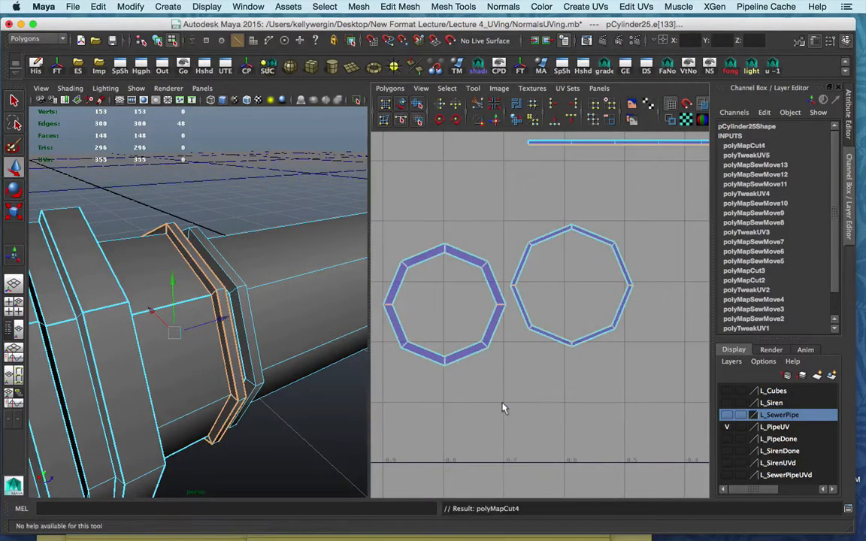
Select the band's two border edge loops on the second narrow collar and move and sew the side faces onto the strip
alt+middle_drag(597, 187, 523, 237)
alt+drag(227, 267, 171, 276)
alt+right_drag(172, 277, 258, 269)
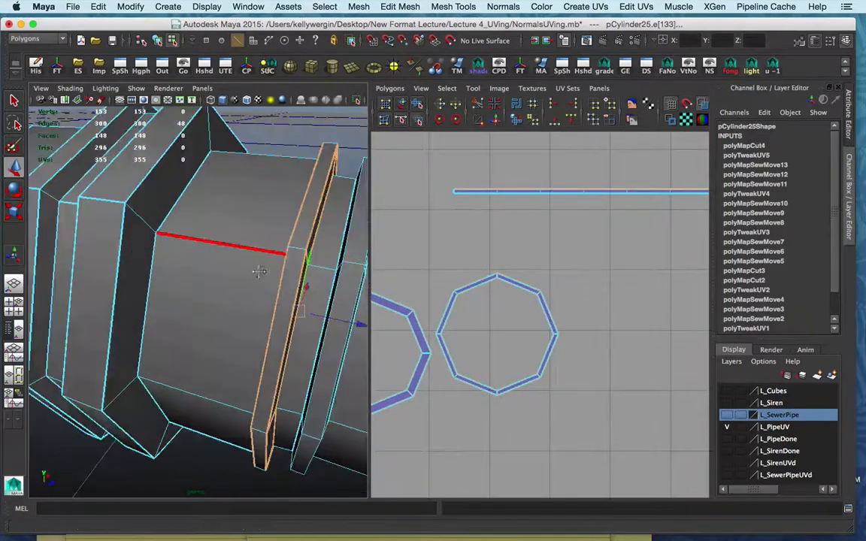
alt+drag(258, 267, 207, 275)
click(198, 242)
shift+right_drag(628, 260, 629, 232)
alt+middle_drag(668, 234, 646, 279)
alt+drag(276, 255, 328, 244)
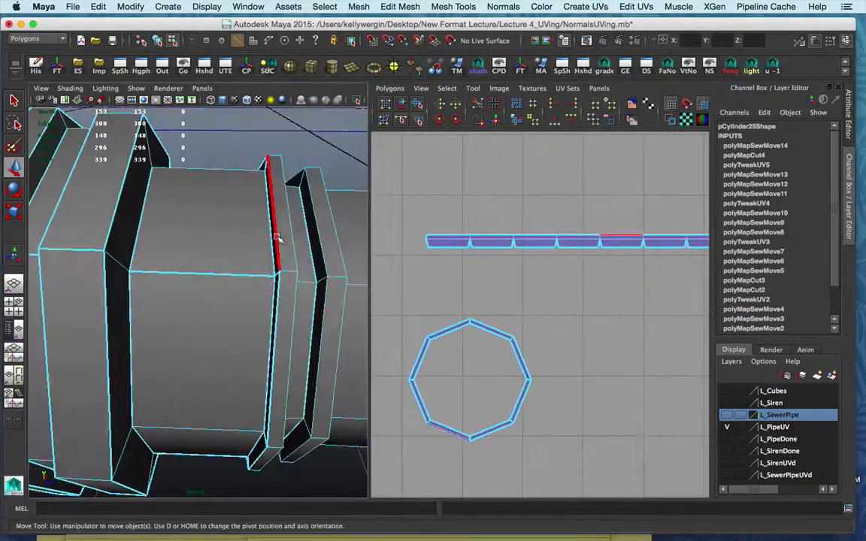
double_click(276, 238)
shift+right_drag(517, 219, 517, 189)
Move and sew the short edges between neighbouring side faces along the second narrow collar's strip
scroll(517, 190, down, 3)
alt+middle_drag(517, 190, 423, 126)
right_drag(468, 214, 468, 186)
alt+middle_drag(424, 228, 439, 234)
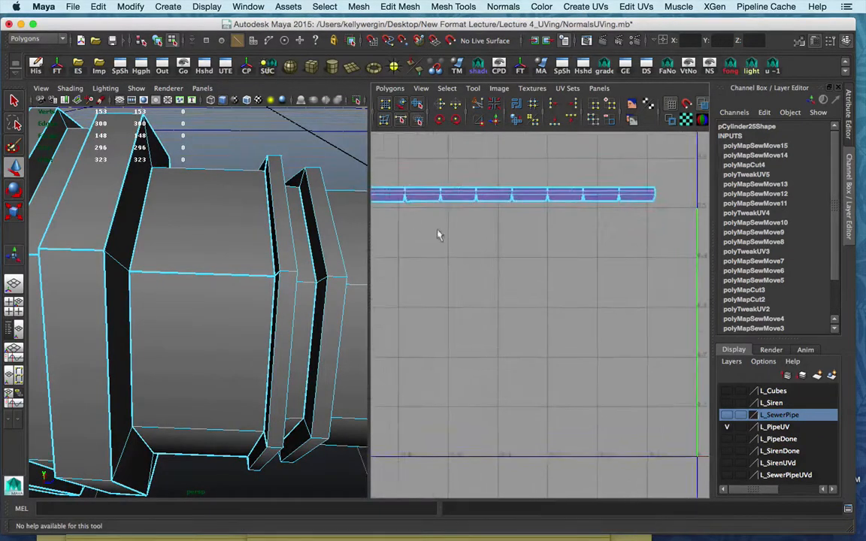
double_click(627, 194)
shift+right_drag(606, 285, 605, 259)
Select the whole second narrow collar shell, show the checker texture, and move the shell outside the grid above the finished strips
scroll(506, 258, down, 3)
double_click(532, 247)
scroll(562, 307, down, 4)
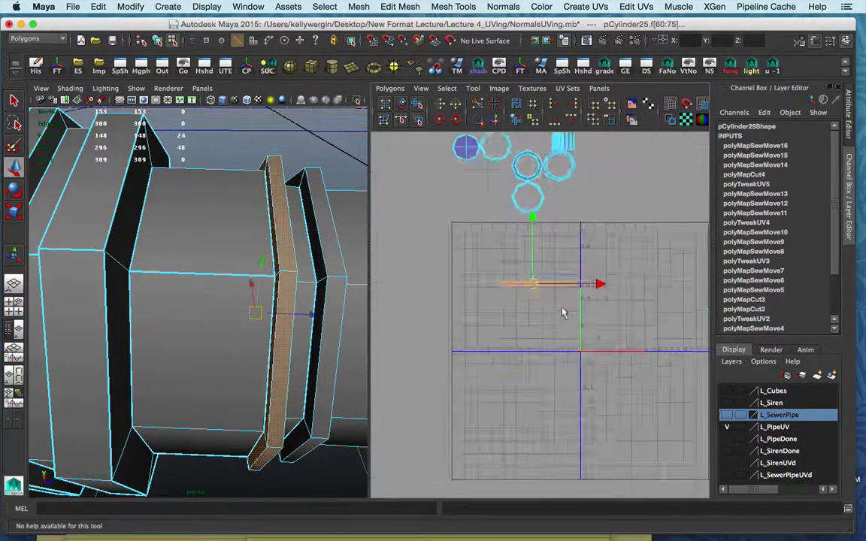
scroll(563, 313, down, 2)
key(6)
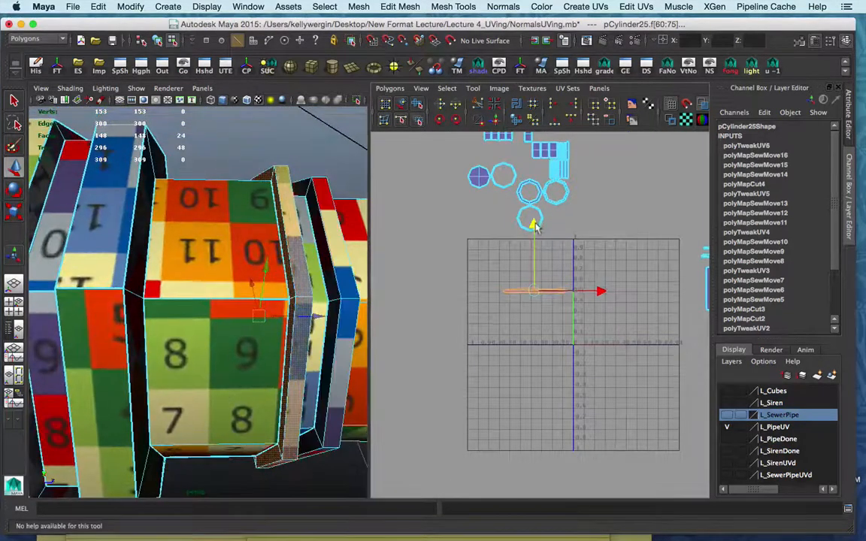
scroll(541, 314, down, 4)
click(613, 285)
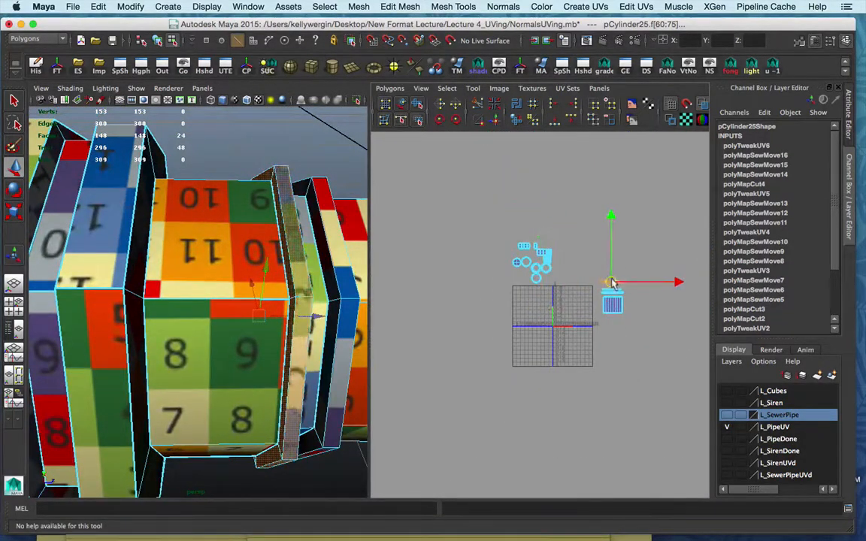
Grow the selection to all finished shells outside the grid and scale them up uniformly
key(shift+period)
key(r)
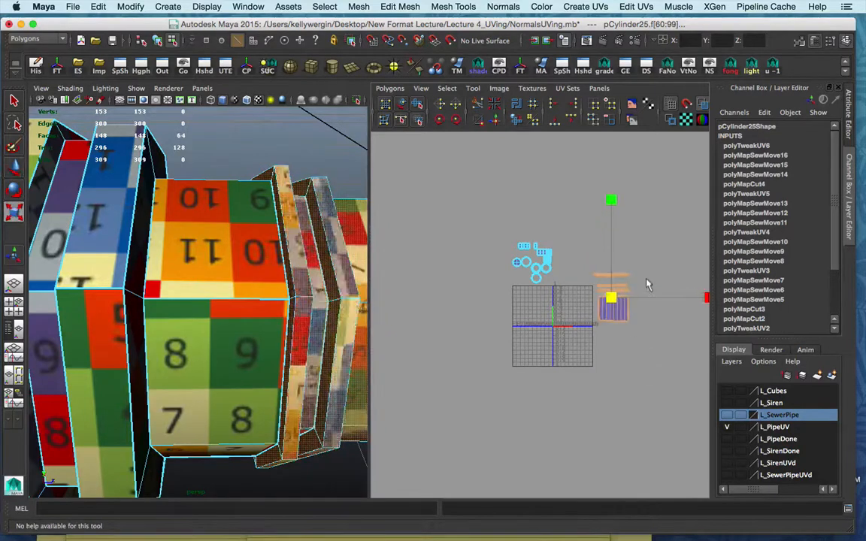
drag(611, 299, 644, 285)
alt+drag(363, 303, 301, 255)
scroll(278, 225, down, 5)
key(F8)
alt+drag(278, 226, 296, 265)
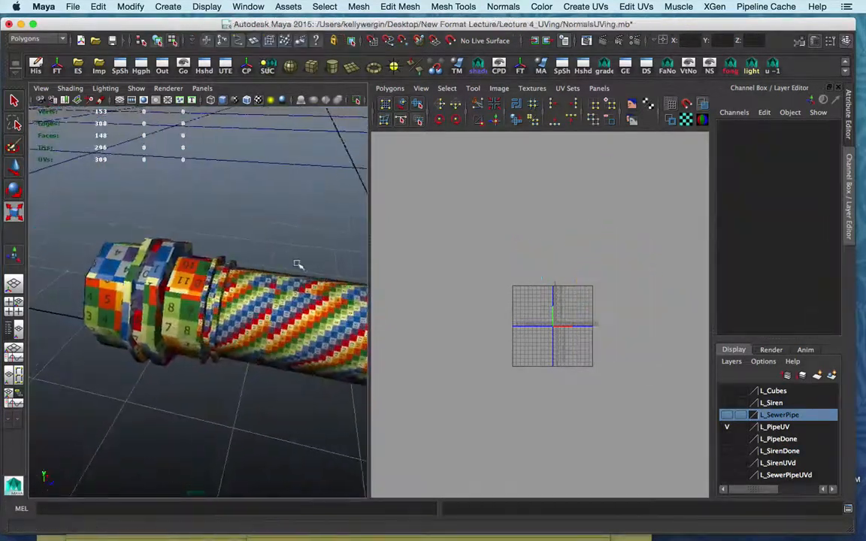
Select the UVs of the enlarged finished shells, move them farther from the grid, and delete the model's construction history
click(297, 265)
right_drag(622, 292, 580, 277)
drag(566, 226, 662, 361)
key(w)
drag(614, 298, 666, 306)
key(F8)
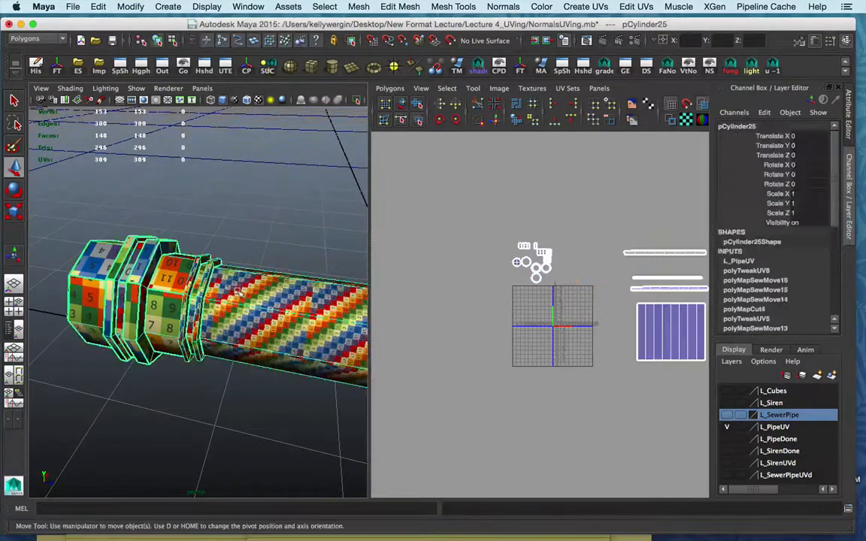
Select the face loop of the wide pipe section between the large and narrow collars and apply cylindrical mapping
key(F11)
scroll(150, 300, up, 5)
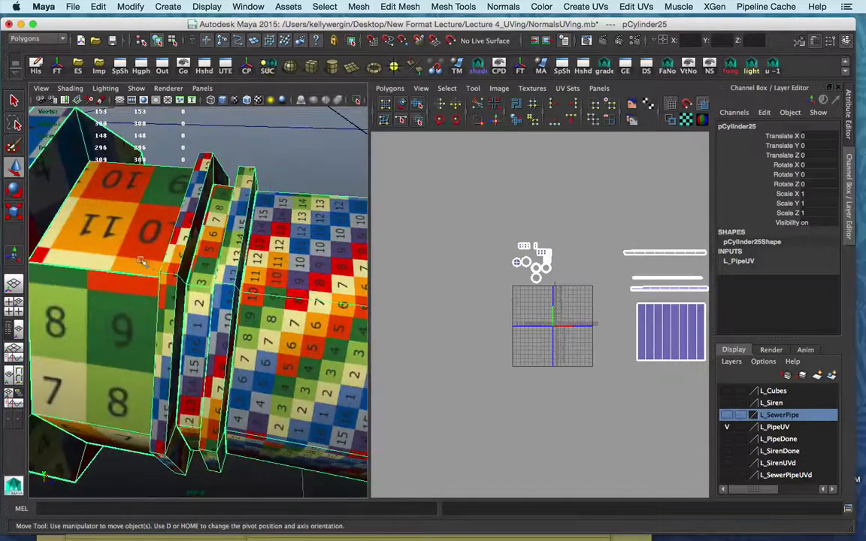
click(118, 371)
shift+double_click(118, 372)
scroll(549, 290, up, 4)
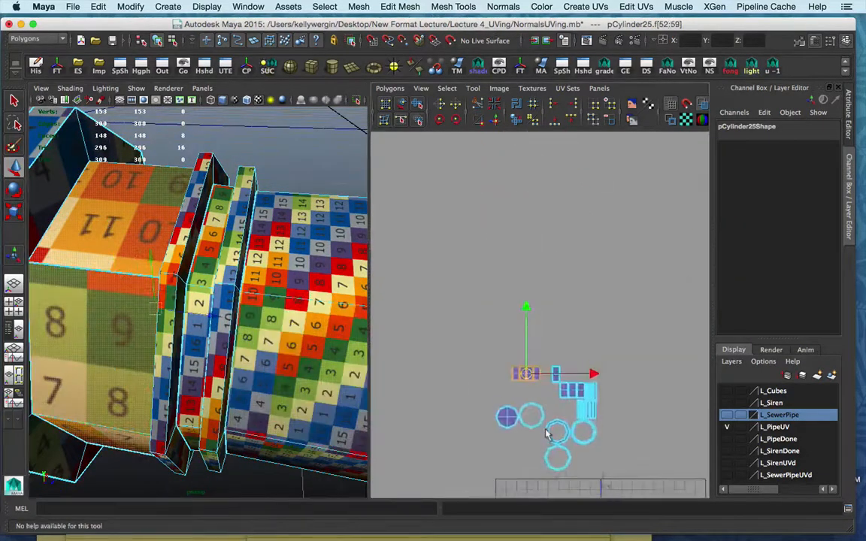
key(f)
right_drag(512, 269, 487, 256)
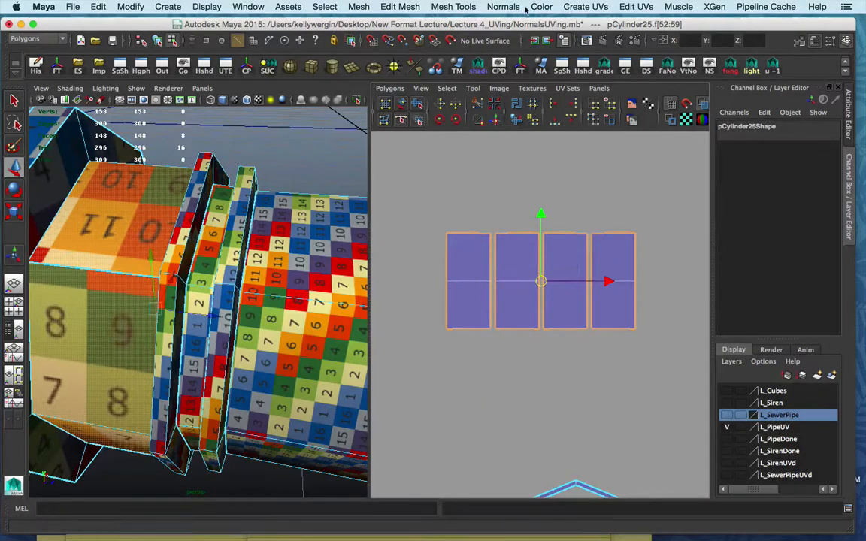
click(586, 7)
click(572, 36)
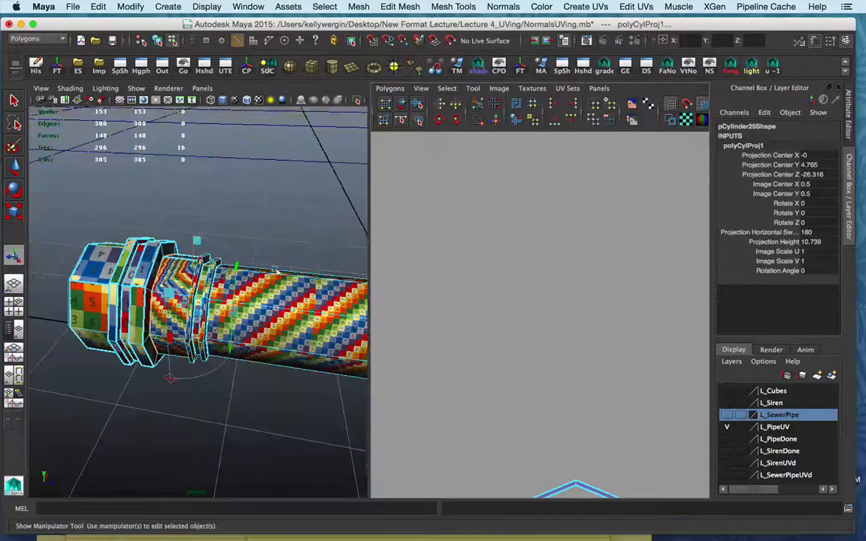
Try rotating the cylindrical projection freely around the wide pipe section and undo the rotations
alt+drag(276, 270, 180, 385)
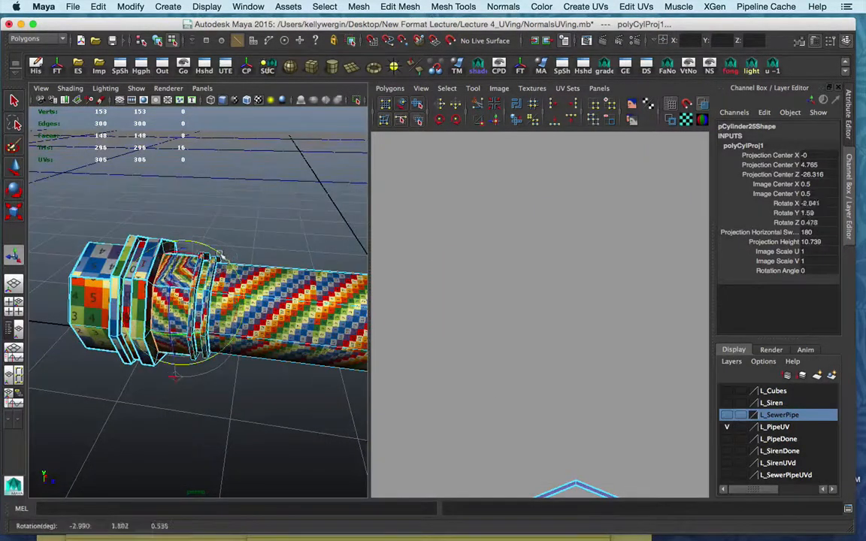
drag(167, 246, 111, 382)
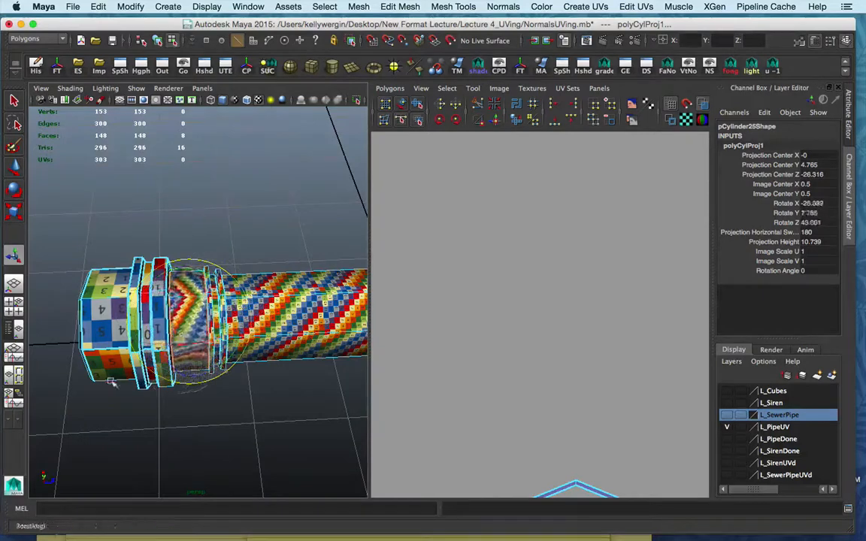
key(ctrl+z)
alt+drag(296, 257, 282, 214)
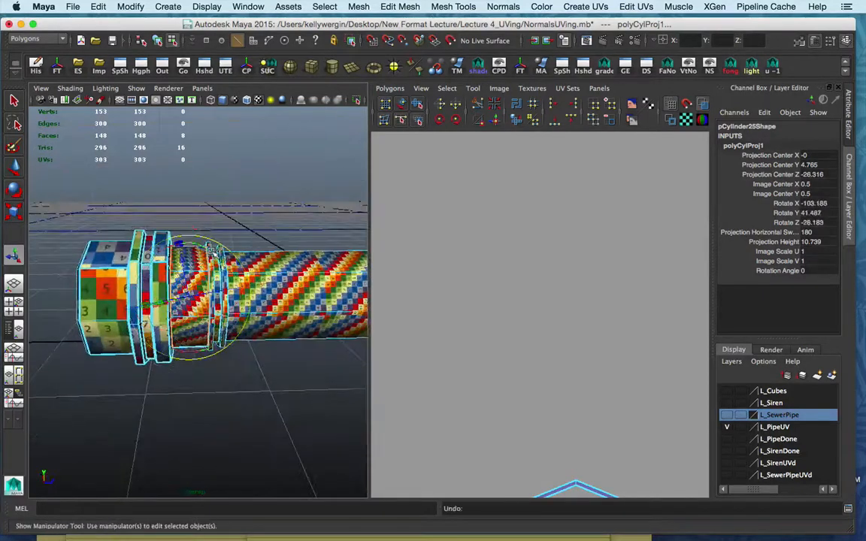
key(ctrl+z)
Rotate the cylindrical projection about X to follow the pipe's axis and set Rotate X to -90
alt+drag(224, 247, 195, 237)
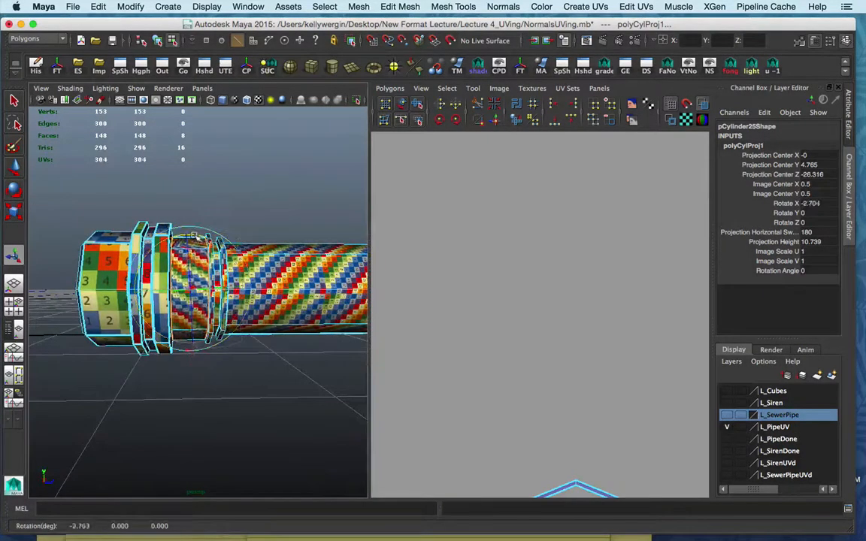
drag(87, 269, 86, 266)
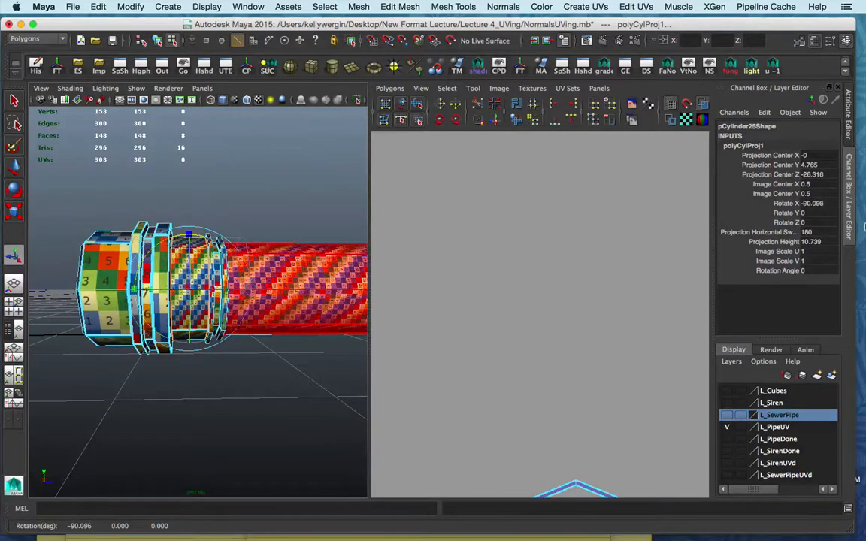
key(Return)
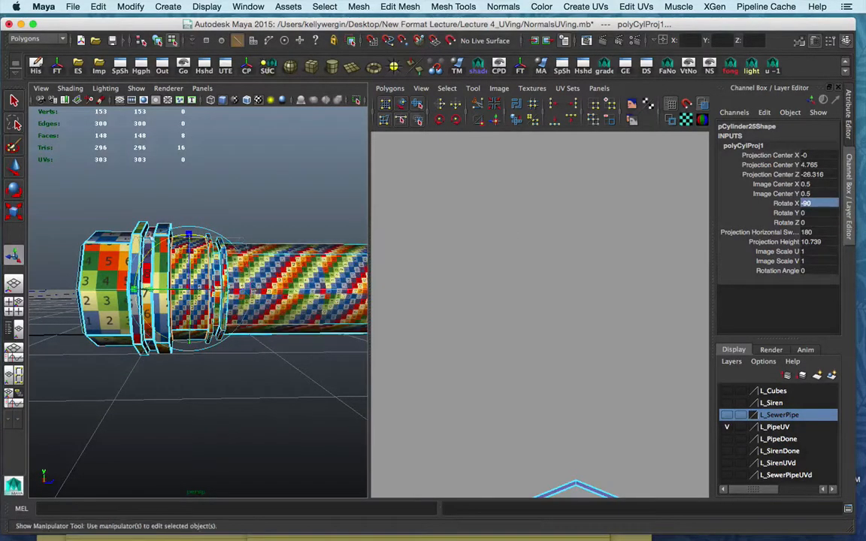
Align the UVs along the wide section strip's two long borders into straight horizontal rows
click(561, 328)
scroll(593, 412, down, 3)
alt+middle_drag(593, 413, 472, 268)
right_click(532, 289)
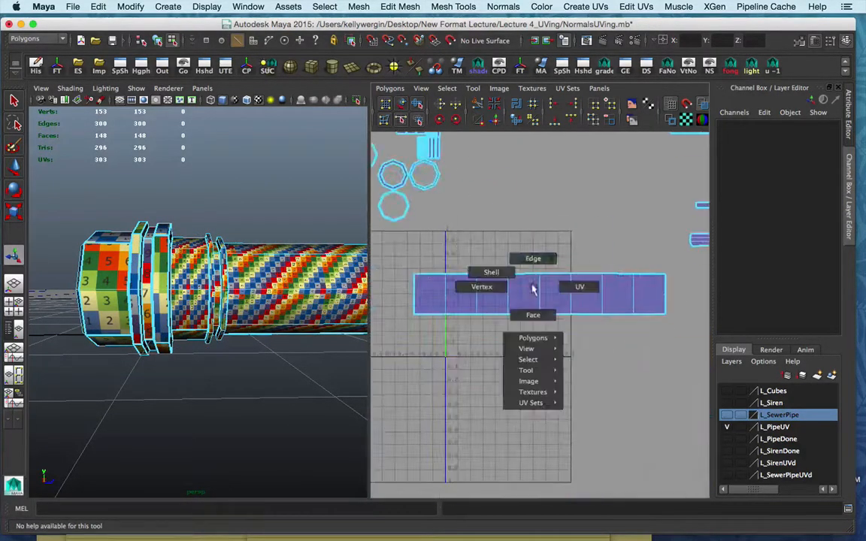
click(568, 284)
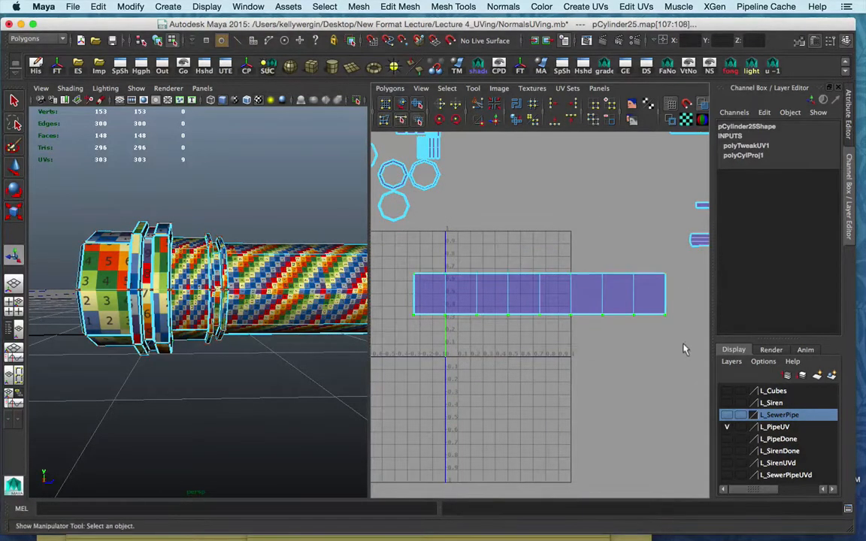
Scale the wide section's shell down vertically to even out the checker squares and move it above the finished strips
ctrl+right_drag(544, 302, 544, 330)
alt+right_drag(169, 307, 301, 299)
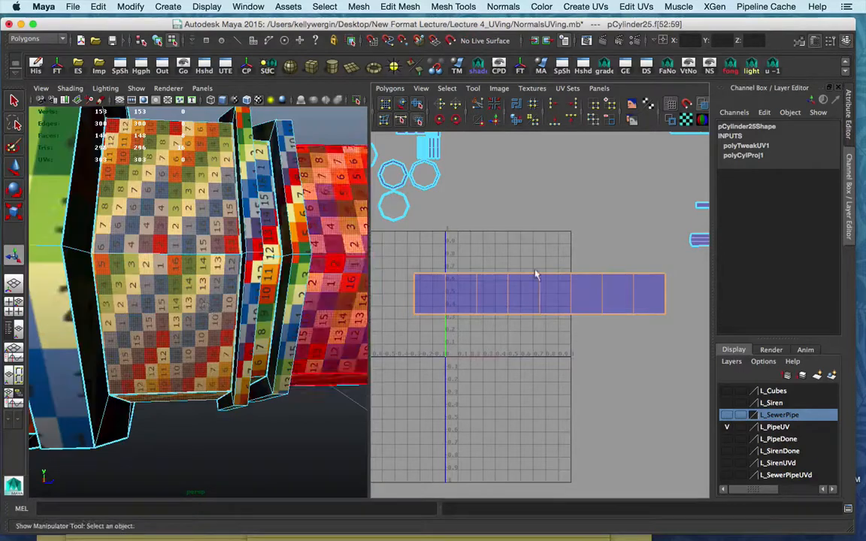
key(r)
drag(539, 229, 541, 259)
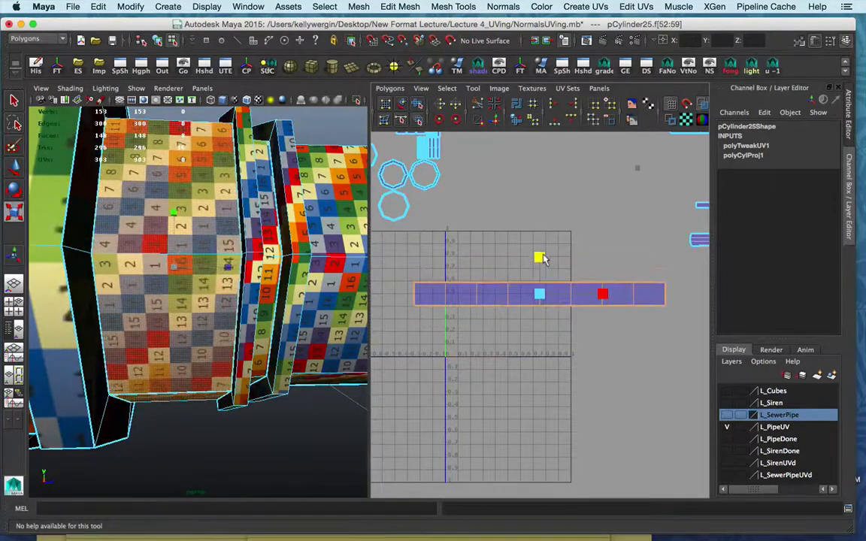
scroll(546, 286, down, 5)
key(w)
drag(540, 304, 687, 185)
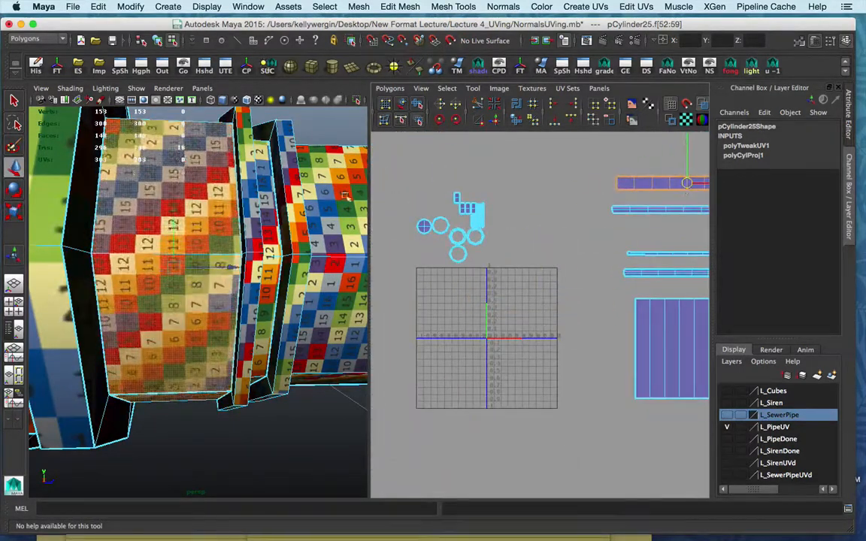
Select the outer band and both side face loops of the large collar beside the wide section and move their shells onto the empty grid
alt+right_drag(344, 197, 271, 215)
alt+middle_drag(203, 229, 290, 218)
alt+drag(282, 221, 196, 245)
click(192, 249)
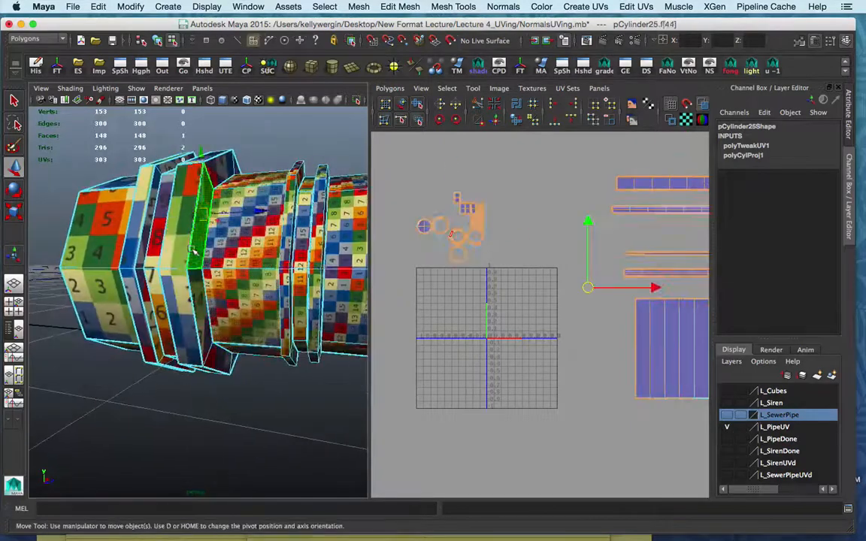
shift+double_click(196, 276)
shift+click(175, 238)
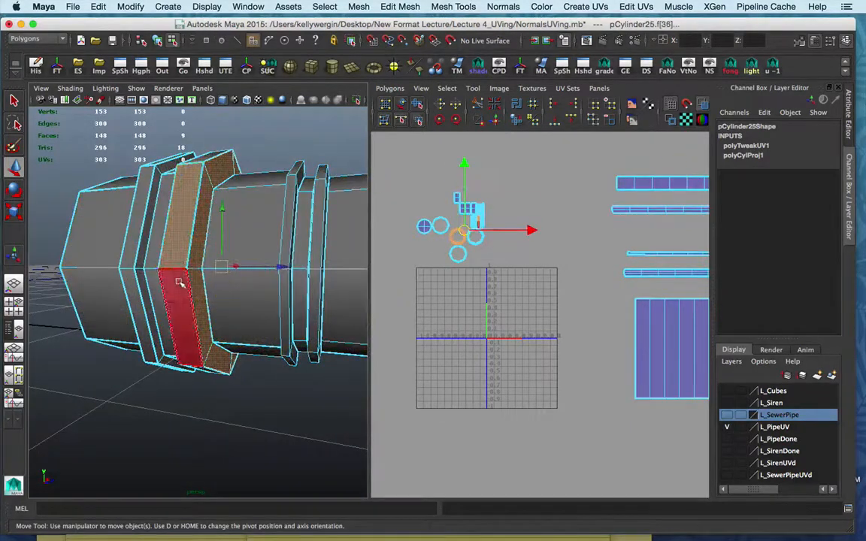
shift+double_click(179, 283)
alt+drag(180, 283, 269, 249)
shift+click(290, 269)
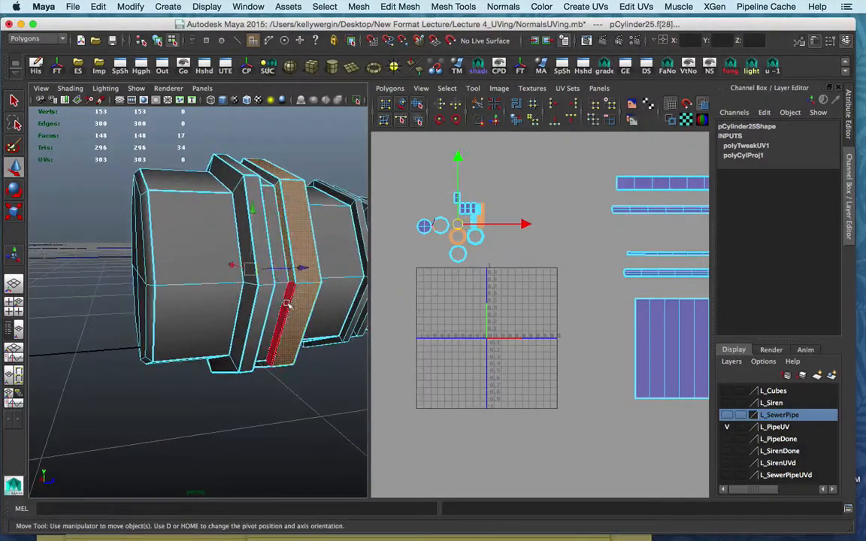
shift+double_click(286, 303)
drag(457, 226, 439, 348)
Move and sew the large collar's four band strips end to end into one long UV strip
scroll(438, 347, up, 5)
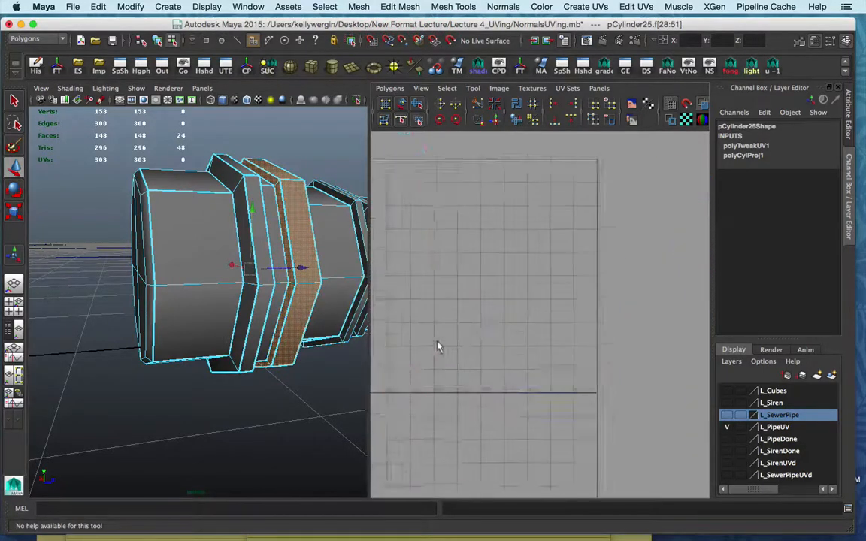
alt+middle_drag(405, 400, 512, 323)
scroll(512, 323, up, 3)
alt+middle_drag(263, 348, 483, 313)
key(shift+f)
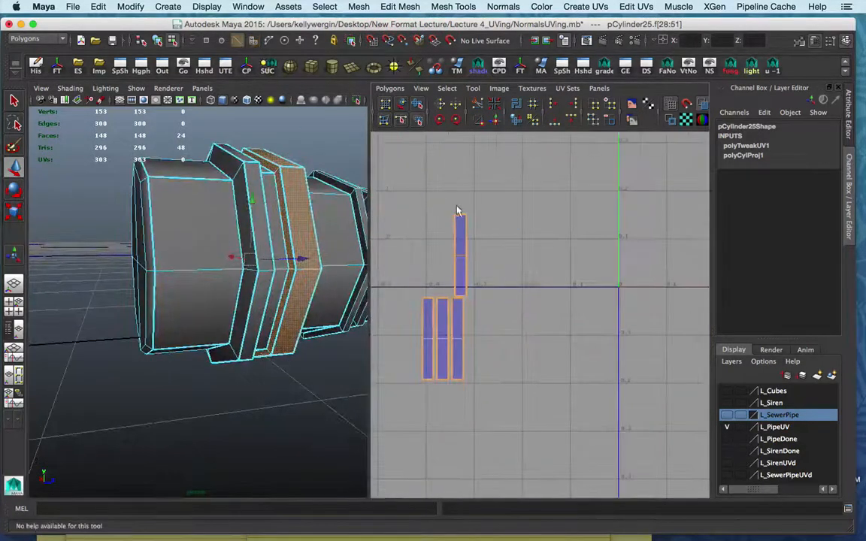
click(461, 216)
click(477, 239)
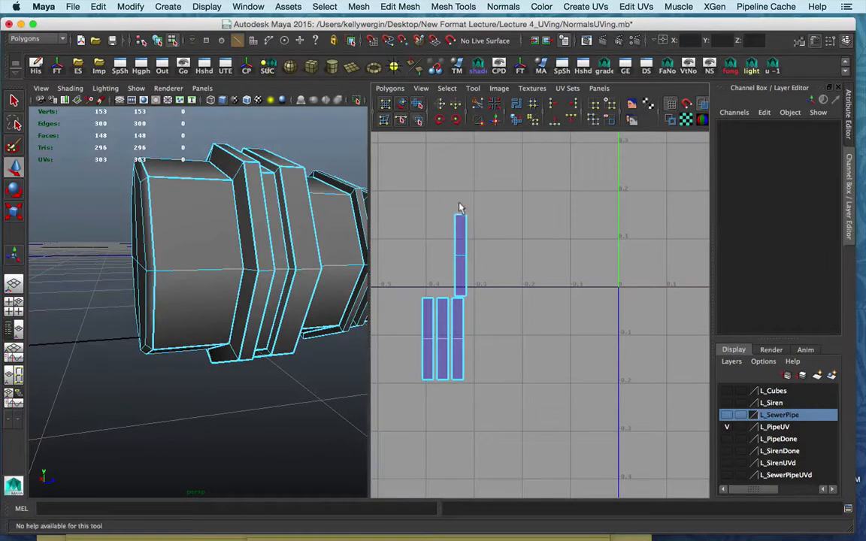
click(459, 215)
shift+right_drag(460, 240, 472, 291)
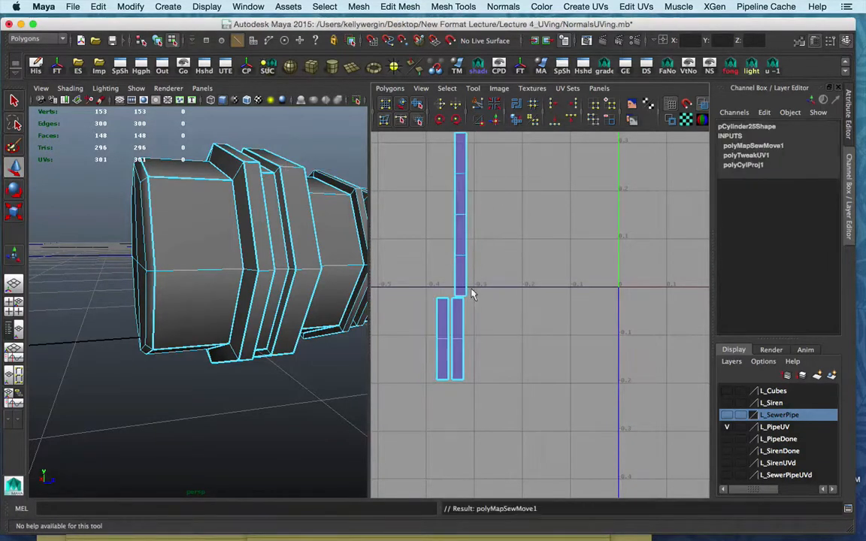
key(f)
click(465, 216)
shift+right_drag(466, 228, 545, 217)
key(f)
click(474, 185)
key(f)
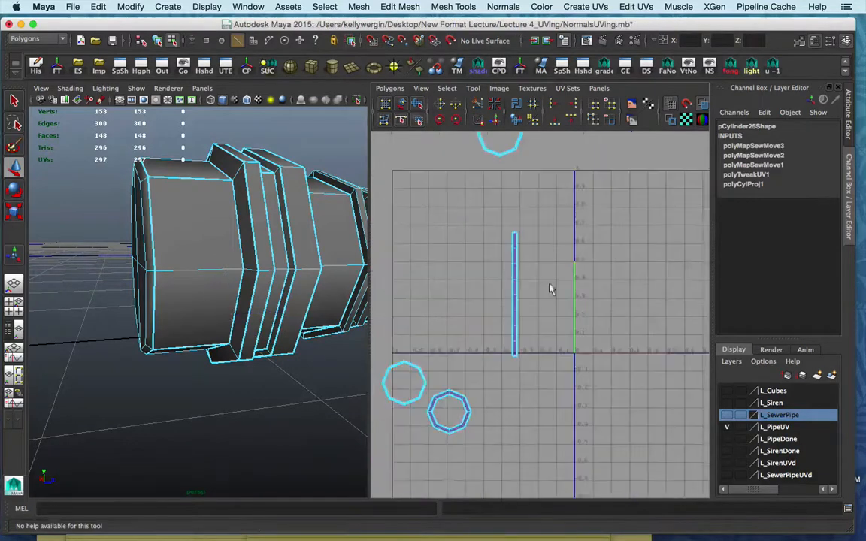
Cut the large collar's side-face rings apart between faces, then move and sew the pieces onto the band along both its long borders
double_click(432, 406)
shift+right_drag(445, 332, 373, 321)
click(294, 231)
alt+drag(293, 231, 245, 242)
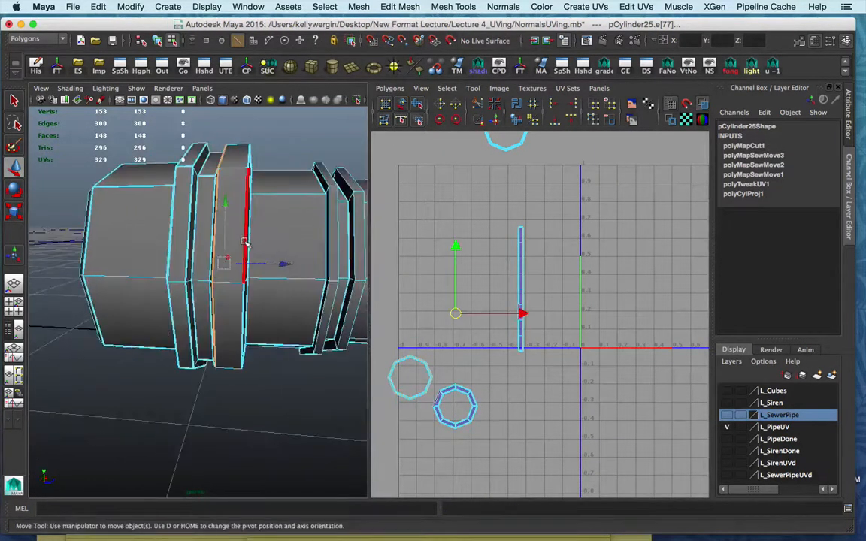
shift+right_drag(580, 286, 639, 308)
Move and sew the remaining gaps between neighbouring side faces along the large collar's strip and display the checker texture
scroll(563, 286, up, 5)
alt+middle_drag(529, 271, 560, 353)
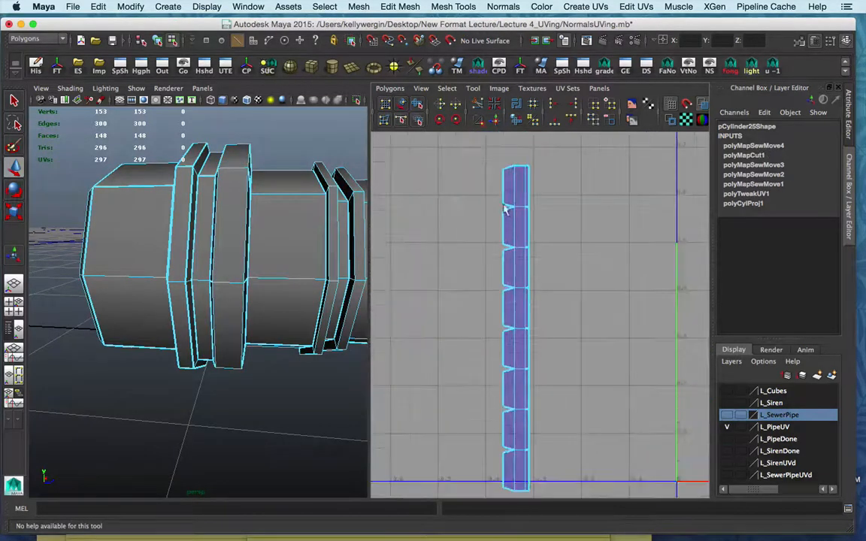
shift+right_drag(609, 427, 550, 361)
scroll(550, 356, down, 2)
key(6)
key(w)
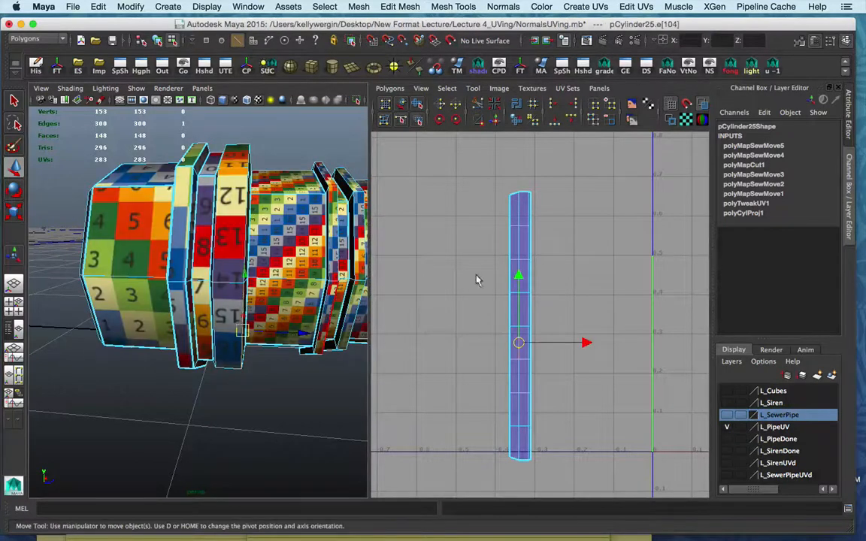
Rotate the large collar's whole UV shell in 45-degree increments until it is horizontal and move it above the finished strips
click(467, 210)
right_drag(525, 251, 500, 237)
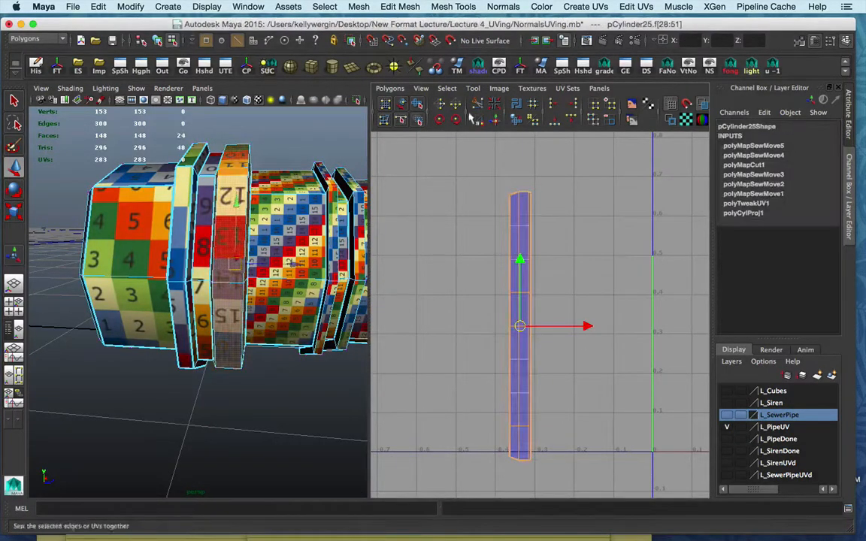
click(456, 119)
click(457, 119)
click(456, 119)
click(456, 119)
click(456, 119)
click(456, 119)
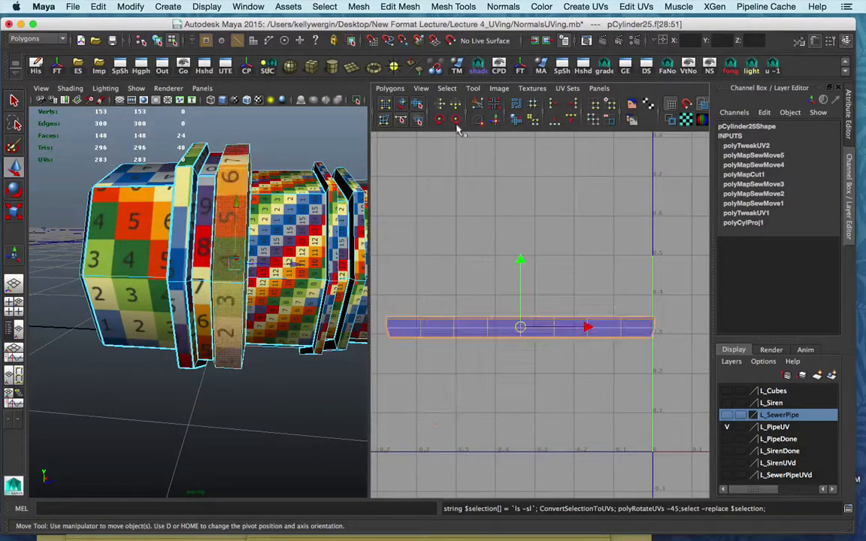
scroll(464, 318, down, 5)
drag(464, 317, 594, 226)
Select the recessed band between the two large collars and move and sew its separate UV strips end to end
alt+drag(271, 209, 278, 237)
right_drag(239, 218, 240, 241)
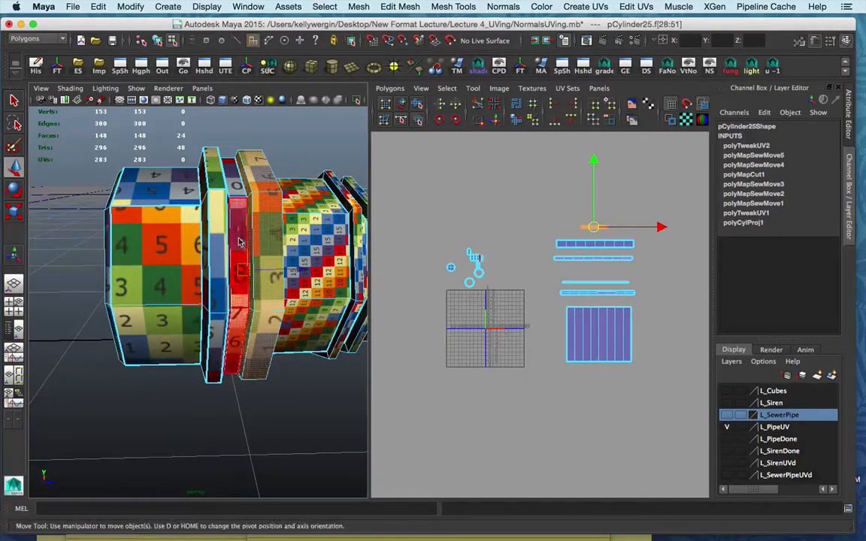
click(239, 242)
shift+double_click(233, 181)
alt+drag(289, 202, 248, 201)
scroll(464, 248, up, 8)
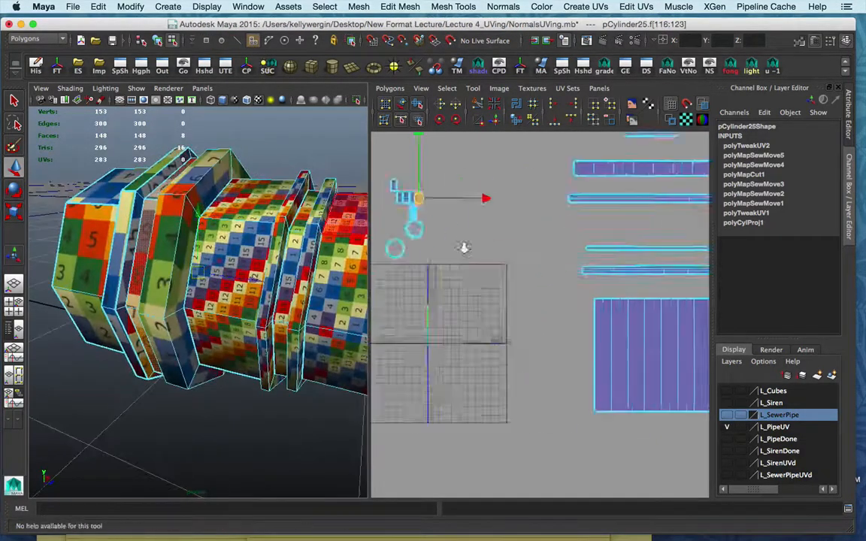
alt+middle_drag(570, 362, 566, 431)
right_drag(569, 257, 567, 185)
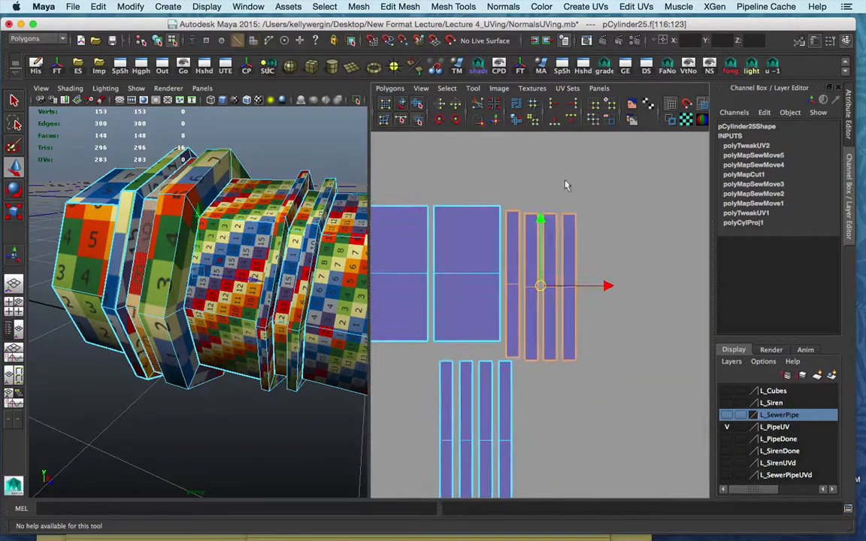
click(571, 217)
shift+right_drag(569, 218, 563, 187)
click(533, 213)
shift+right_drag(550, 227, 526, 215)
Move and sew the end collar's outer band pieces end to end into one long UV strip
alt+middle_drag(459, 412, 475, 328)
click(461, 286)
shift+right_drag(461, 286, 501, 254)
click(480, 286)
click(496, 276)
click(489, 257)
shift+right_drag(489, 286, 468, 258)
Move and sew the wide rectangular pieces of the pipe's end section into one continuous UV strip
alt+middle_drag(468, 258, 550, 375)
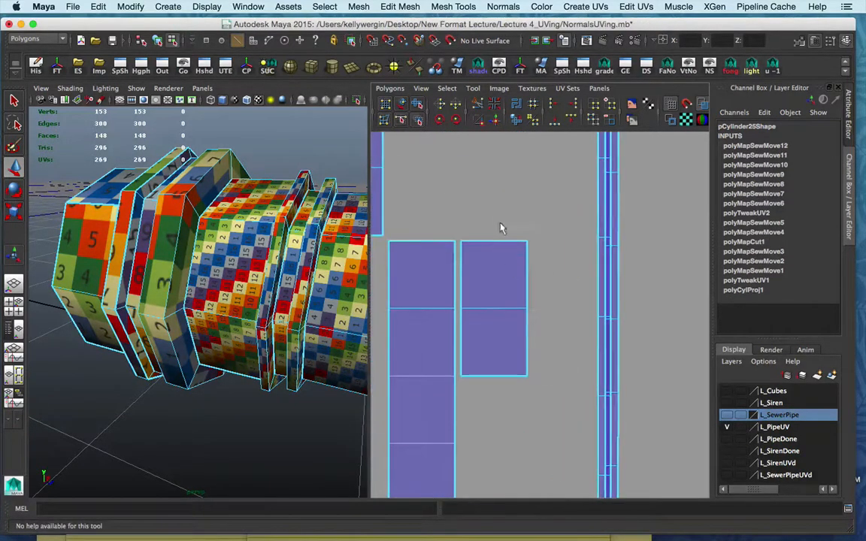
click(500, 241)
shift+right_drag(505, 284, 505, 263)
alt+right_drag(505, 263, 490, 245)
click(485, 283)
alt+right_drag(498, 263, 490, 288)
Move the end cap's octagonal UV shell over beside the finished strips
click(421, 365)
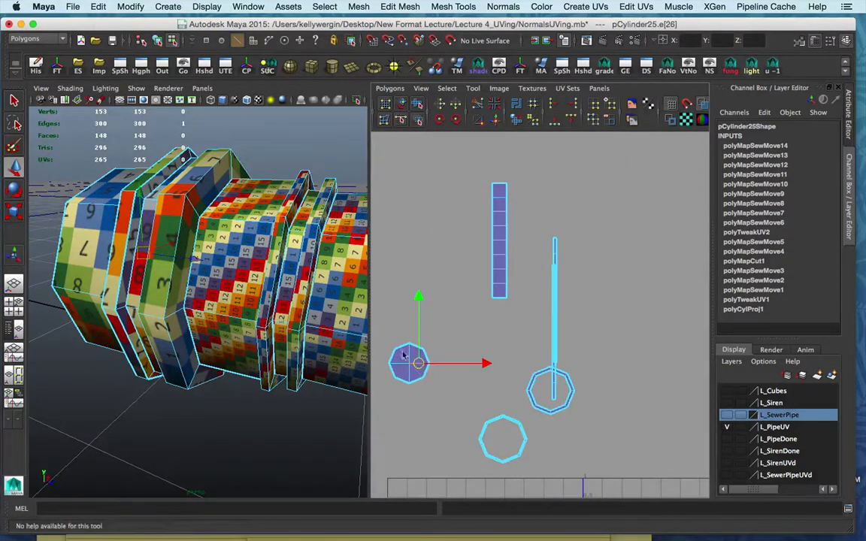
alt+right_drag(408, 362, 413, 361)
drag(480, 336, 671, 343)
alt+middle_drag(670, 344, 706, 351)
Move the end section's strip above the finished shells and rotate it in 45-degree increments until it is horizontal
right_drag(652, 277, 590, 269)
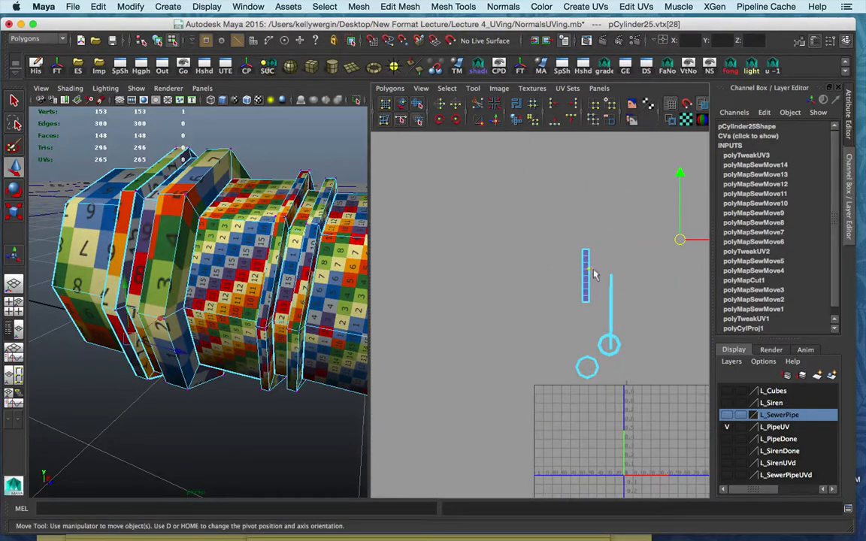
click(585, 260)
alt+middle_drag(580, 271, 503, 271)
drag(504, 273, 659, 251)
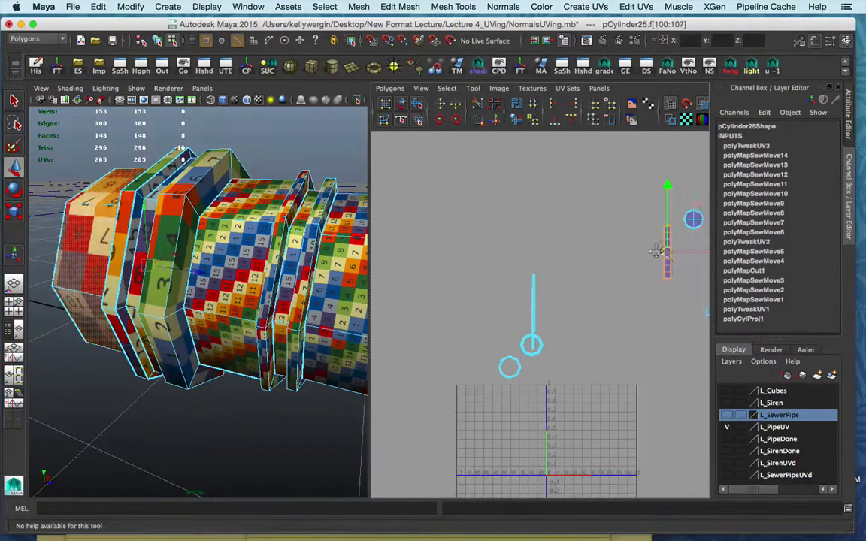
alt+middle_drag(660, 251, 521, 247)
drag(522, 247, 585, 192)
click(457, 118)
click(457, 119)
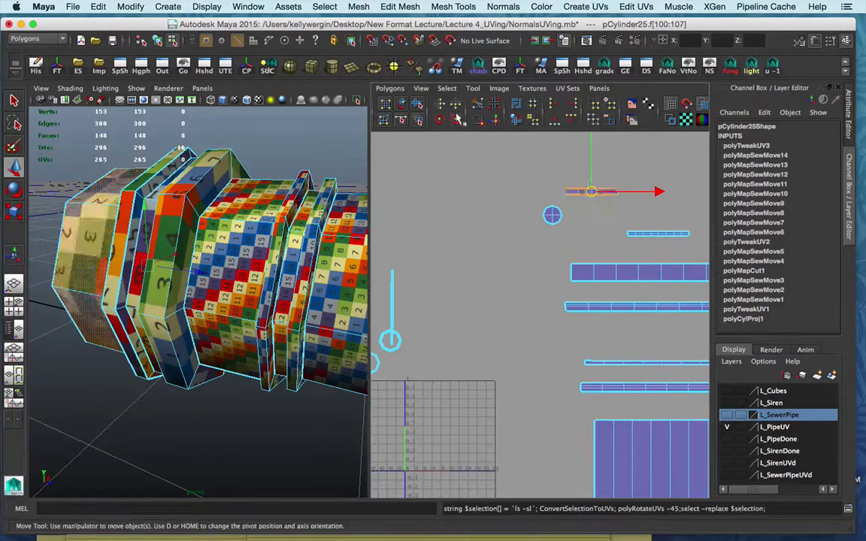
click(457, 118)
click(457, 119)
click(458, 119)
click(457, 118)
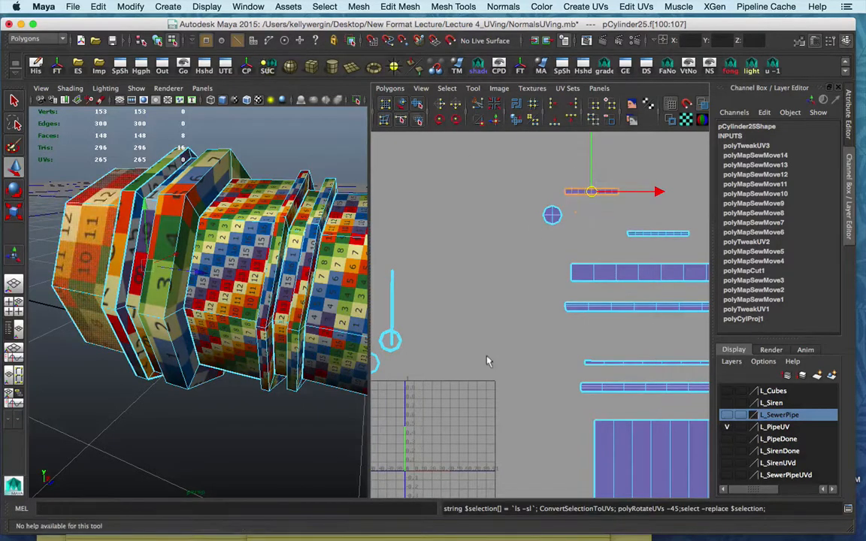
Separate the overlapping strips of the end collar's outer band and the recessed band by moving each onto empty space
alt+middle_drag(489, 361, 550, 334)
scroll(466, 288, up, 5)
alt+middle_drag(374, 272, 447, 280)
click(443, 221)
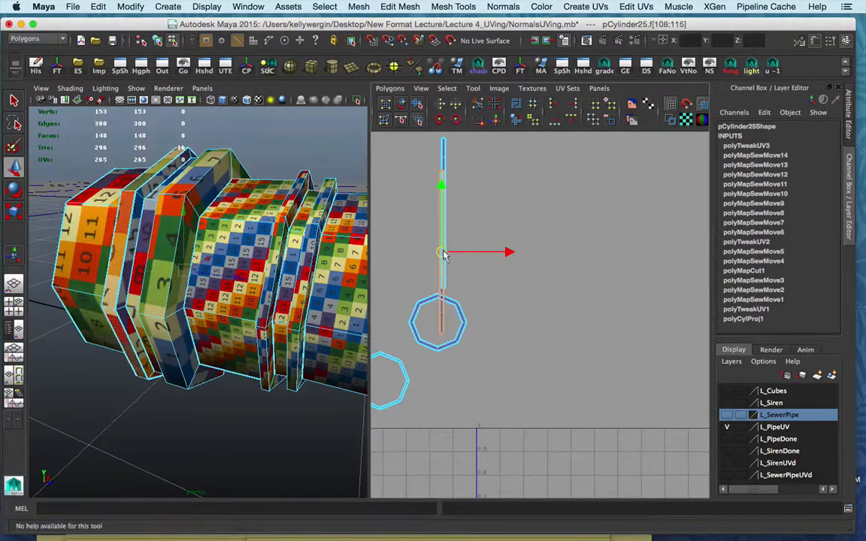
drag(443, 254, 590, 260)
click(444, 245)
drag(444, 214, 531, 255)
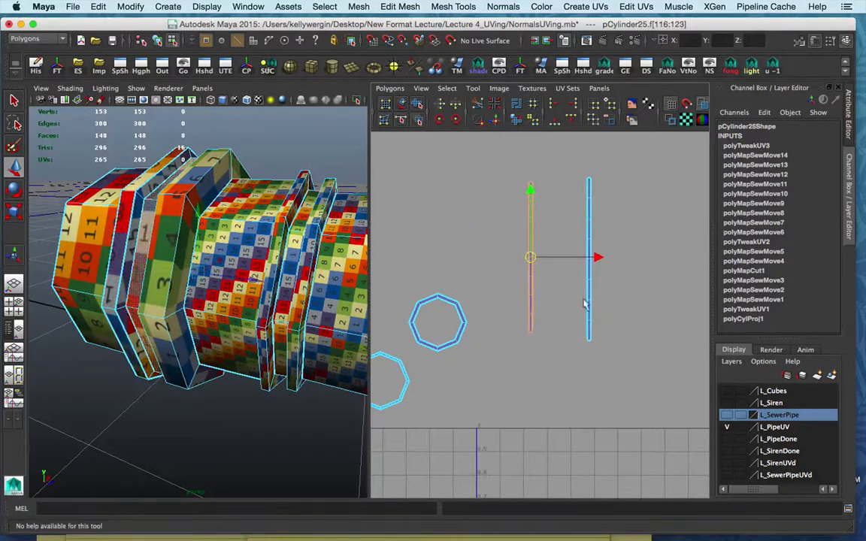
click(589, 292)
Select all edges of the end collar's two side-face rings and cut their UVs apart
alt+middle_drag(418, 310, 429, 306)
right_drag(434, 305, 449, 284)
alt+middle_drag(453, 293, 553, 251)
drag(452, 376, 590, 239)
shift+right_click(572, 291)
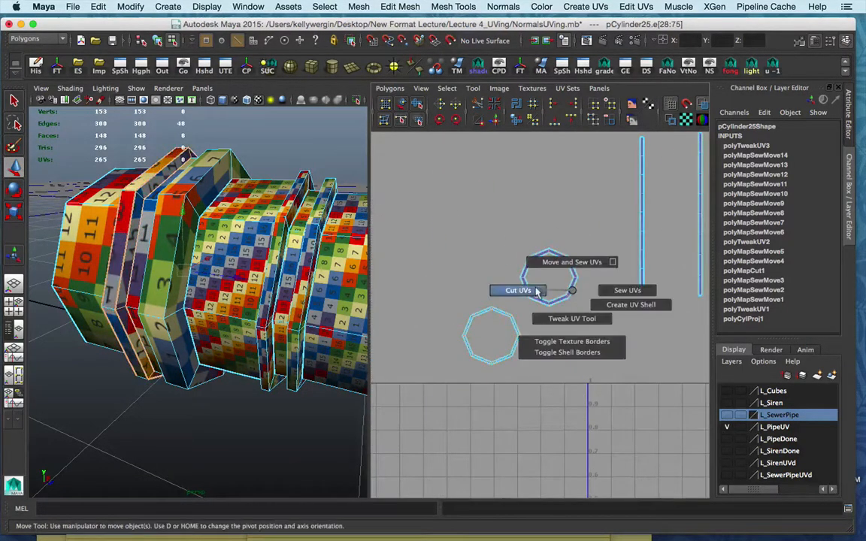
shift+right_drag(537, 292, 529, 292)
Select the border edge loops of the end collar's outer band and move and sew the side faces onto its strip
alt+middle_drag(665, 233, 545, 261)
alt+right_drag(545, 261, 602, 234)
alt+middle_drag(602, 234, 534, 348)
click(532, 246)
alt+right_drag(531, 246, 500, 245)
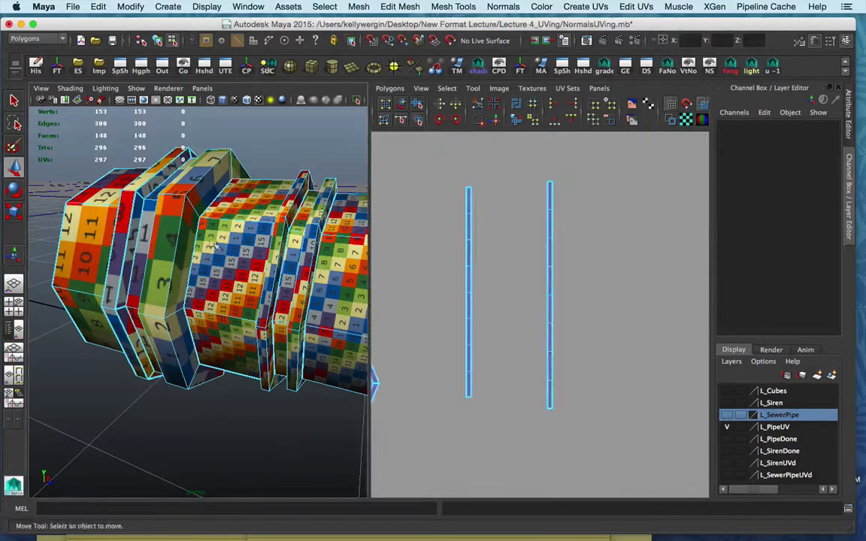
alt+drag(214, 246, 224, 242)
double_click(150, 229)
key(5)
alt+drag(150, 228, 253, 190)
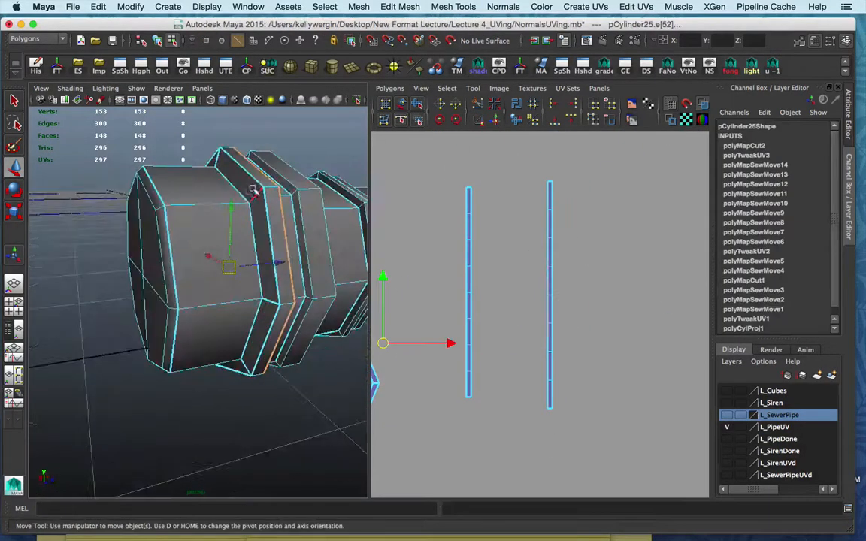
shift+right_drag(562, 217, 561, 189)
Select the edges of the end collar's strip and move and sew the gaps between its side faces
alt+middle_drag(571, 257, 509, 254)
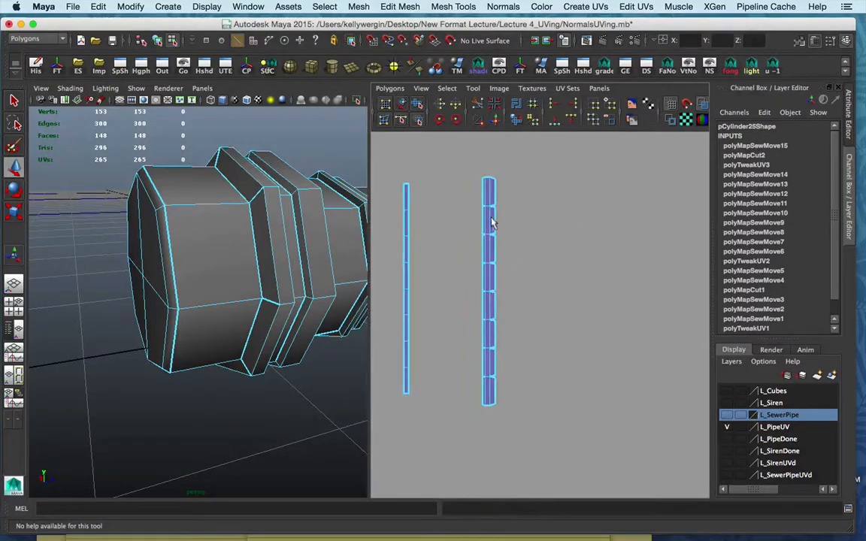
double_click(493, 384)
shift+right_drag(534, 387, 533, 358)
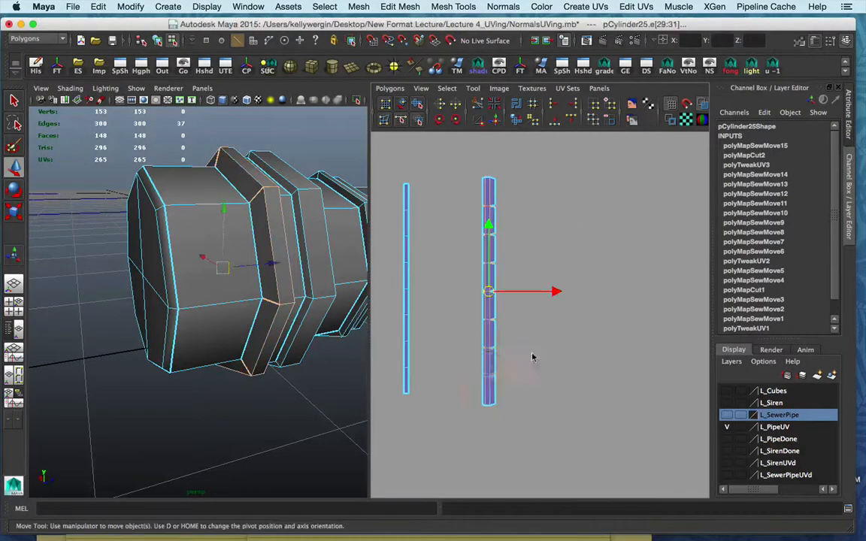
Return to object selection with the checker texture shown and lay out all the pipe's UV shells without overlap in the 0 to 1 square
right_drag(257, 290, 194, 303)
key(6)
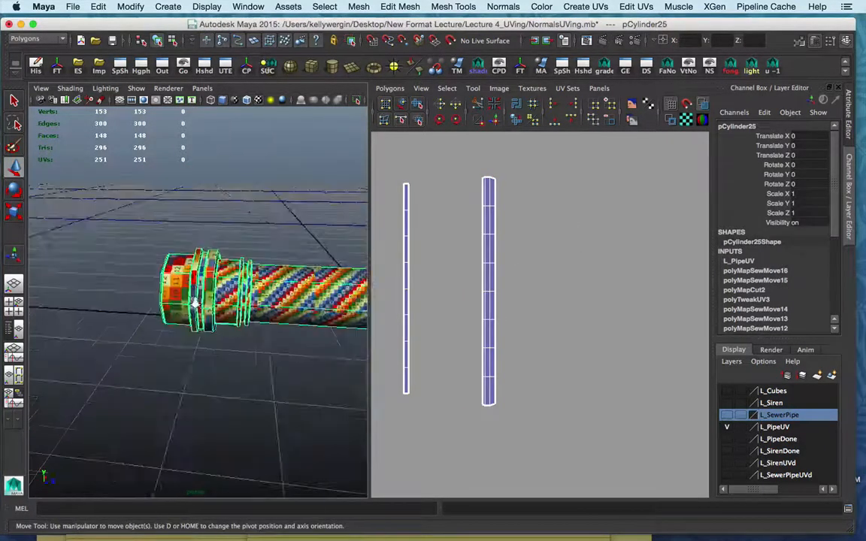
alt+drag(194, 303, 219, 284)
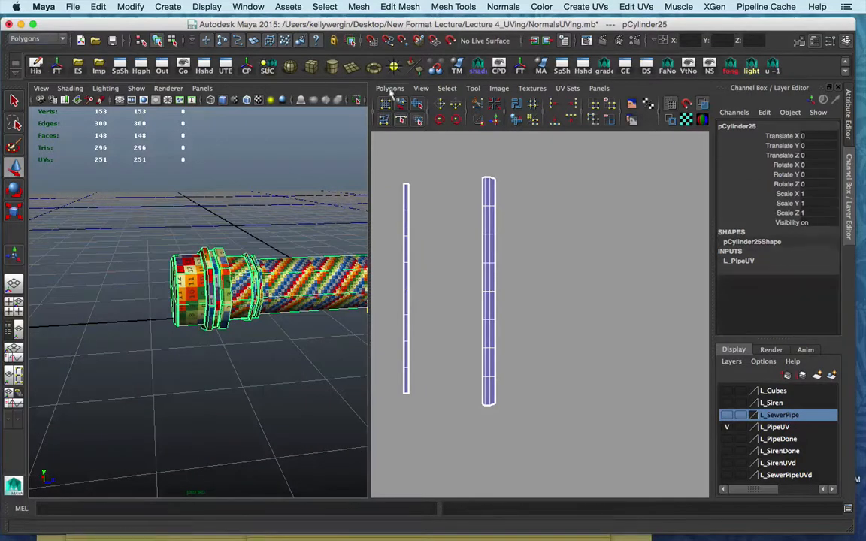
click(389, 88)
click(478, 352)
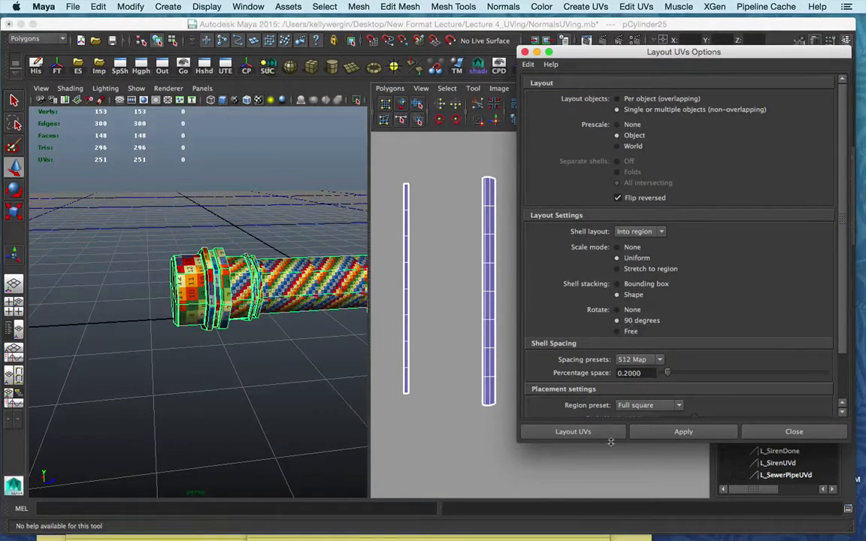
click(611, 440)
scroll(538, 357, up, 3)
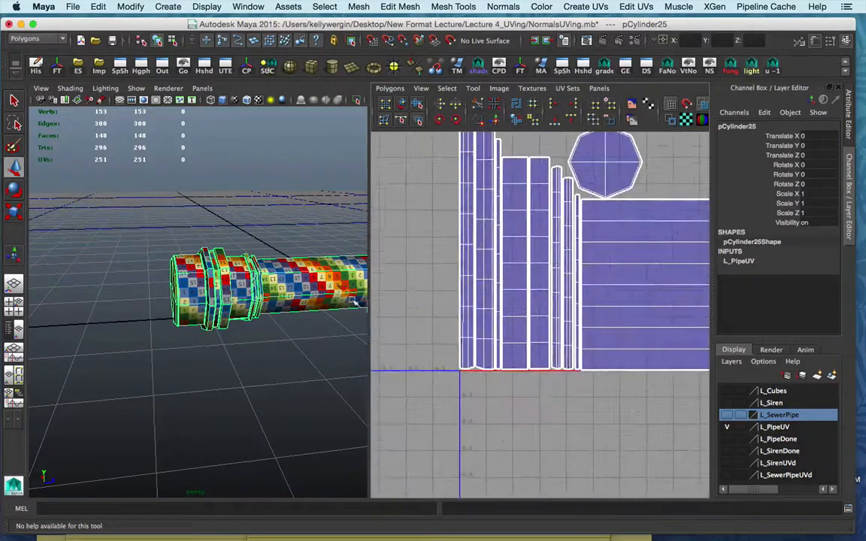
Select all the UV shells as faces and rotate the whole layout 90 degrees counterclockwise
scroll(292, 314, up, 4)
scroll(572, 299, down, 2)
right_drag(573, 297, 539, 276)
scroll(498, 169, down, 3)
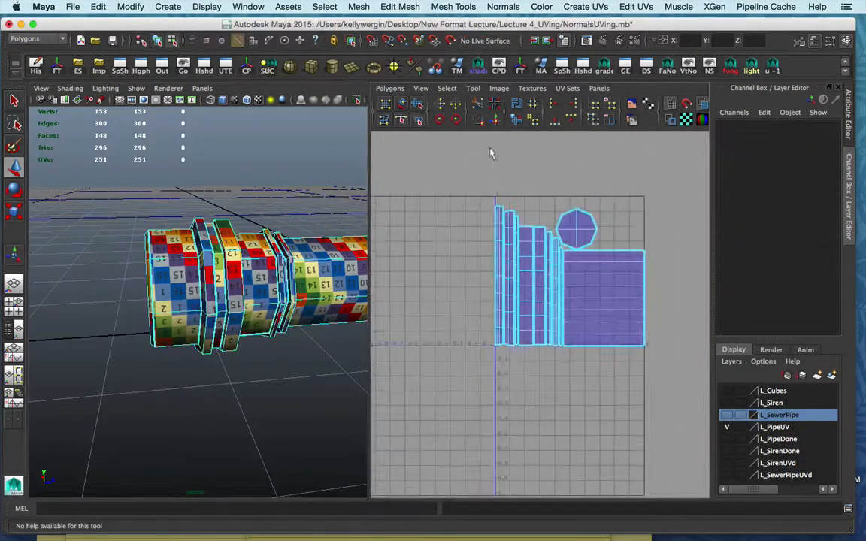
key(w)
drag(489, 153, 570, 267)
double_click(439, 118)
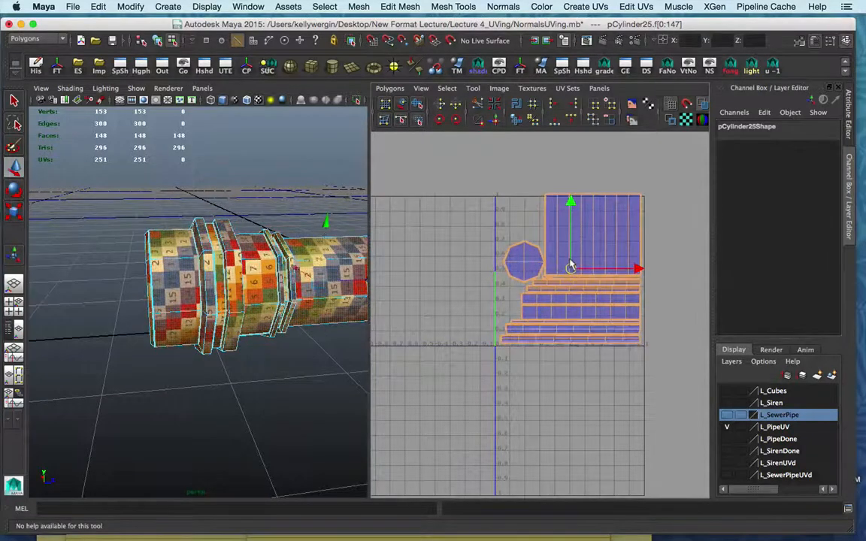
Scale the whole UV layout down slightly and evenly to leave a margin inside the 0 to 1 square
scroll(571, 267, up, 6)
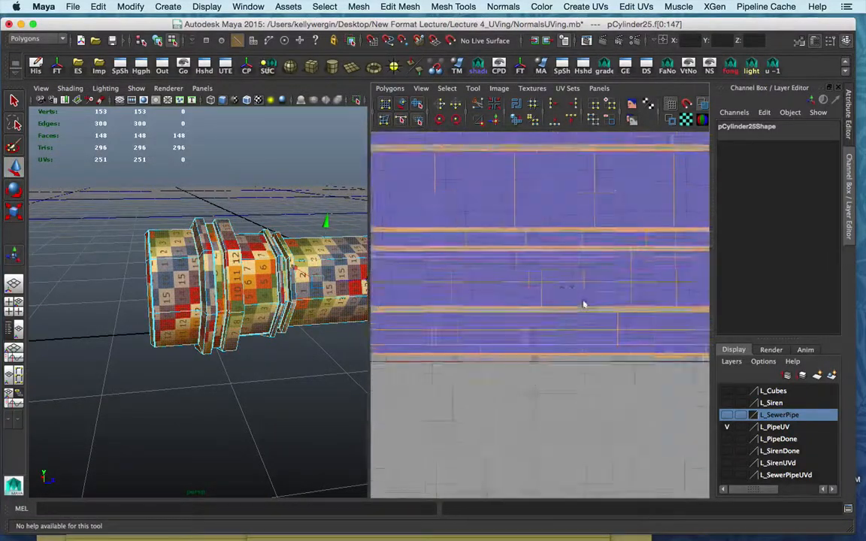
scroll(584, 304, down, 5)
key(r)
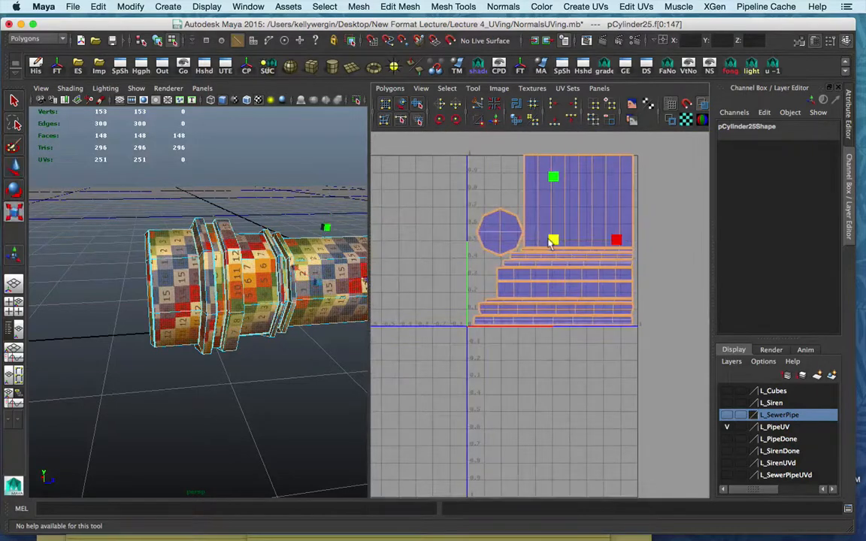
drag(550, 240, 551, 243)
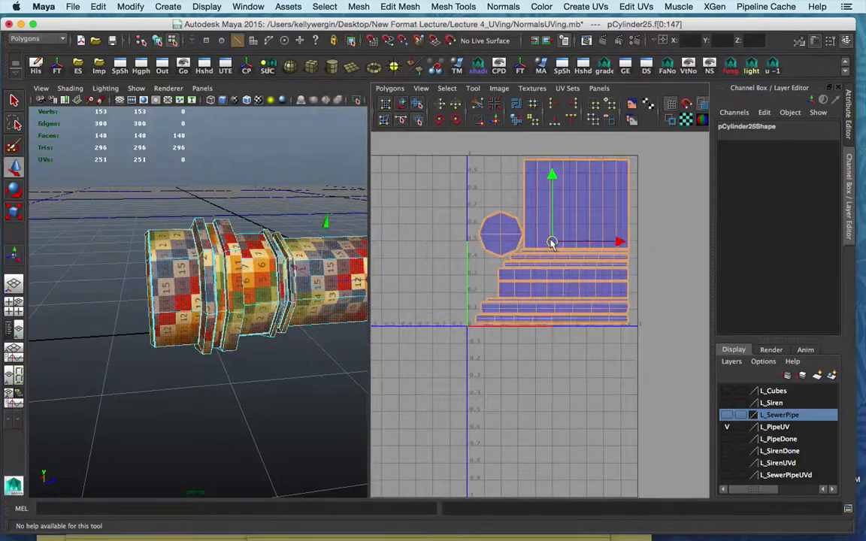
Return the pipe to object selection and display the whole model in plain shading without the texture
right_drag(244, 284, 282, 259)
scroll(332, 291, down, 5)
click(244, 225)
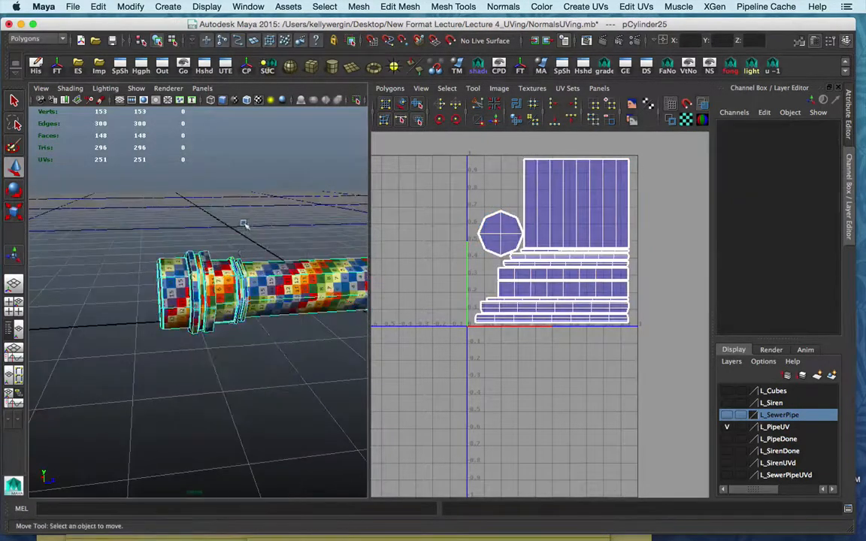
alt+middle_drag(292, 226, 245, 228)
key(5)
alt+drag(245, 229, 267, 215)
Select all of the pipe's hard edges using an All and Next edge selection constraint with Smoothing set to Hard
click(327, 7)
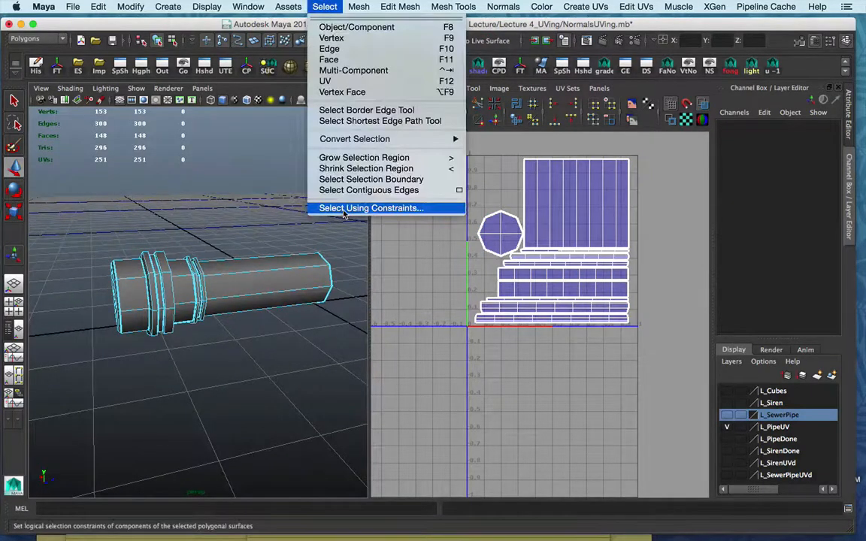
click(349, 206)
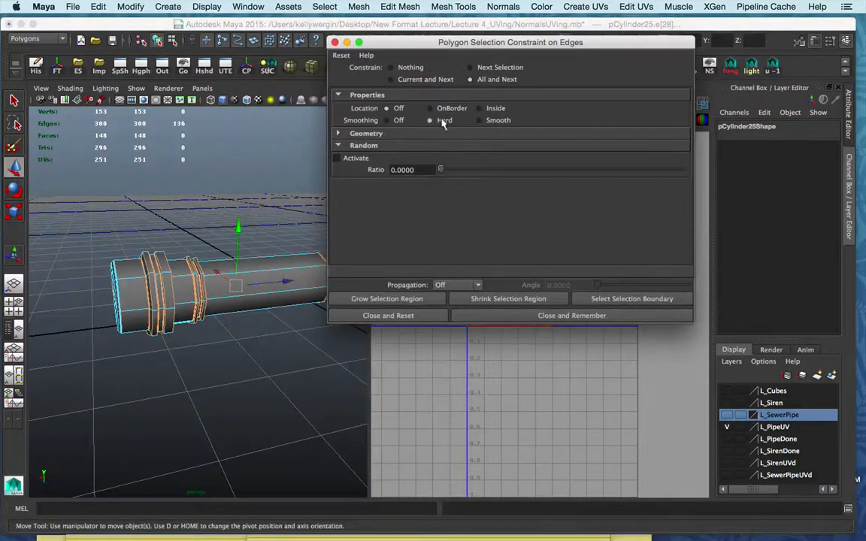
click(471, 318)
scroll(269, 328, up, 4)
alt+drag(270, 329, 296, 335)
shift+right_click(433, 196)
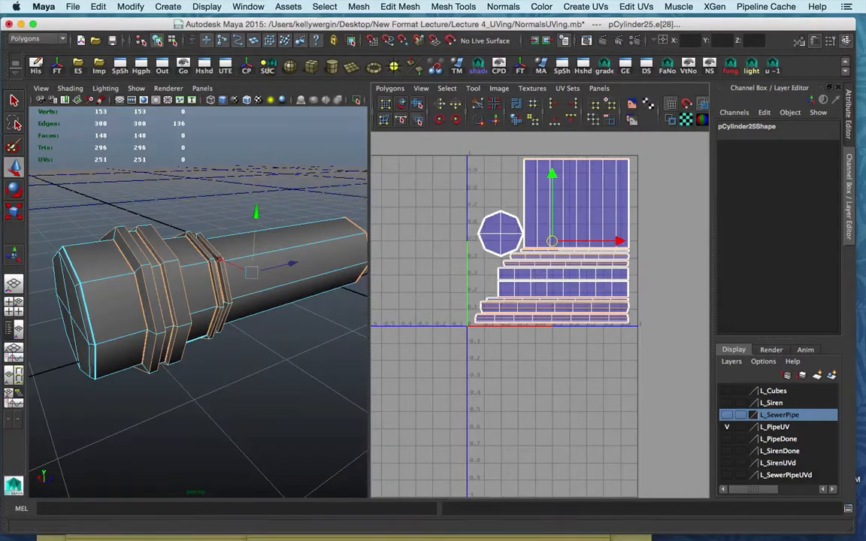
Close and reset the edge selection constraint, and cut the UVs along all the selected hard edges
click(368, 7)
click(359, 206)
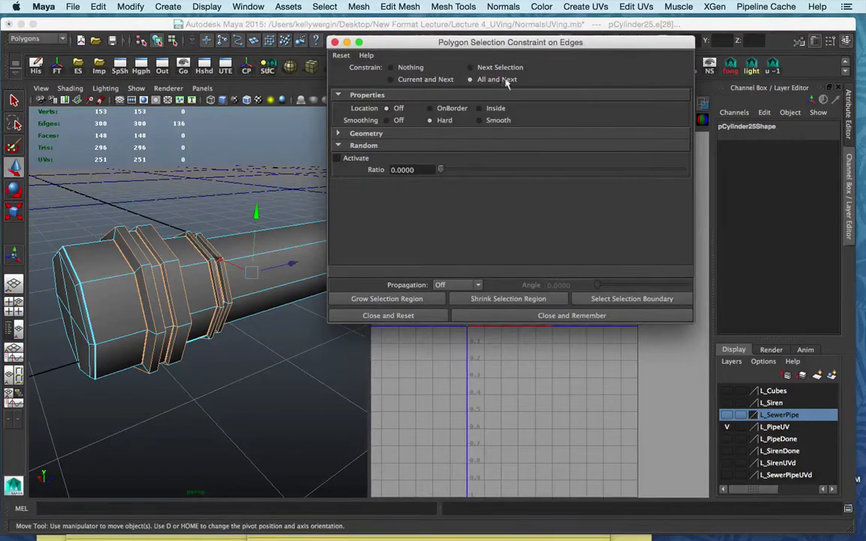
click(494, 316)
shift+right_click(449, 190)
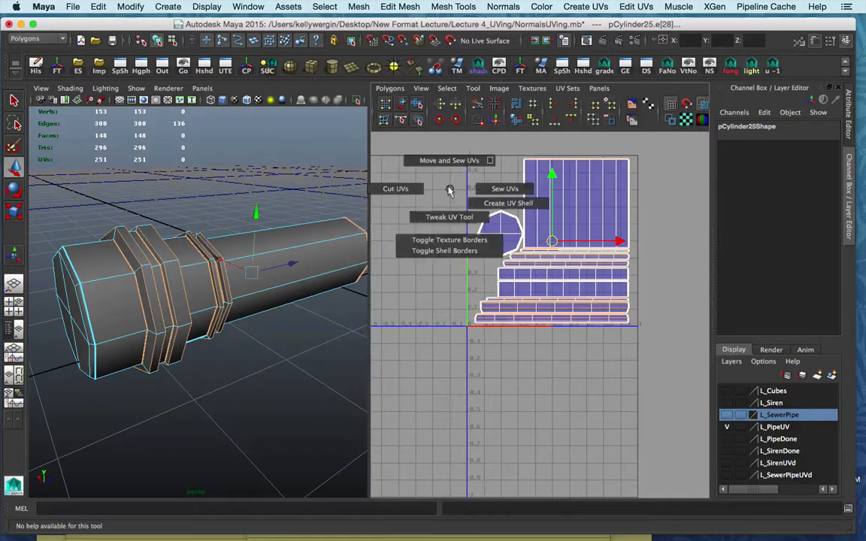
click(412, 191)
Select the lowest strip's UV shell by its faces and move it down slightly, apart from its neighbour
scroll(610, 267, up, 5)
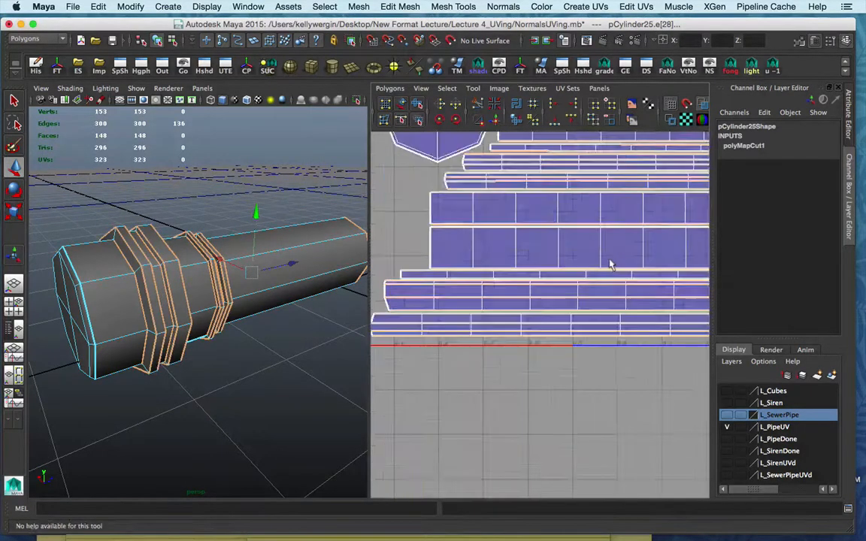
alt+middle_drag(611, 271, 570, 218)
right_drag(570, 225, 570, 277)
double_click(570, 281)
scroll(579, 304, down, 5)
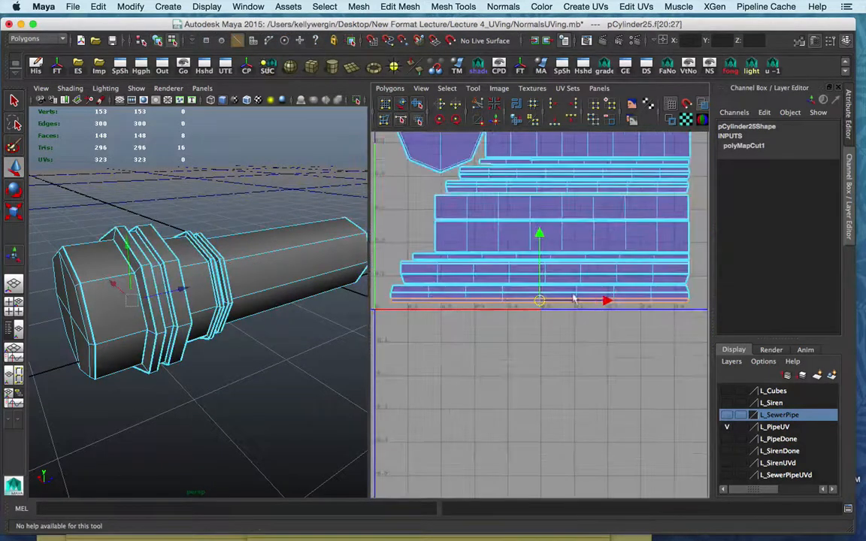
middle_drag(539, 234, 539, 237)
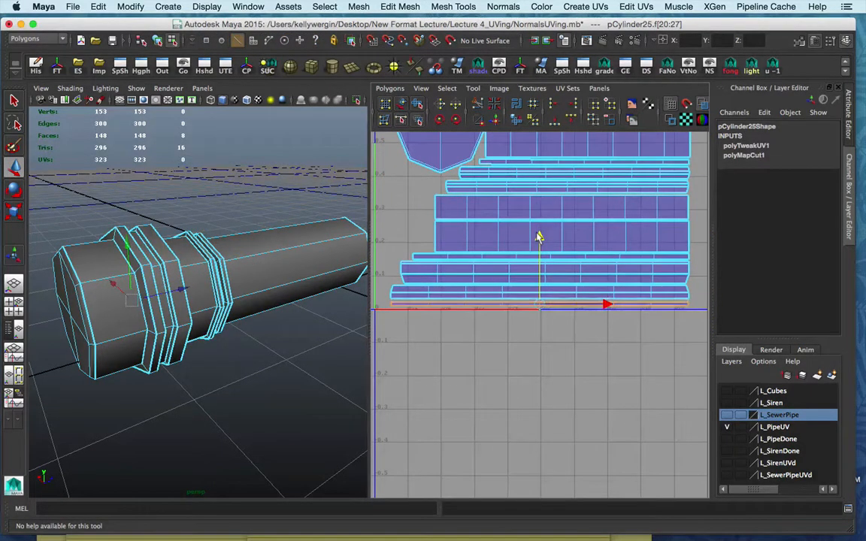
Select the whole UV layout and scale it down slightly and evenly to make room between the shells
click(513, 292)
scroll(551, 234, down, 5)
right_click(557, 236)
click(590, 239)
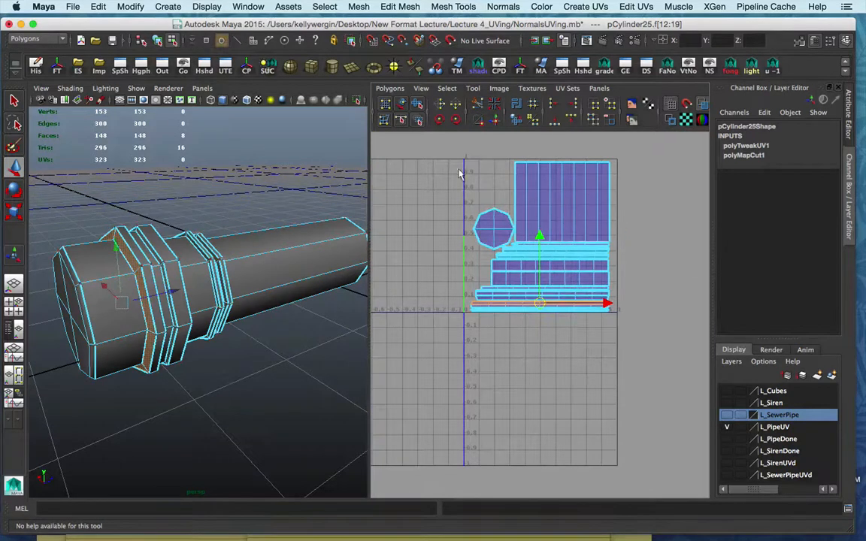
drag(460, 173, 654, 411)
drag(540, 237, 481, 178)
Move the octagonal cap shell into the upper-left corner of the UV square and pull the large pipe shell clear of the strips
key(w)
click(507, 228)
click(569, 201)
drag(569, 201, 555, 202)
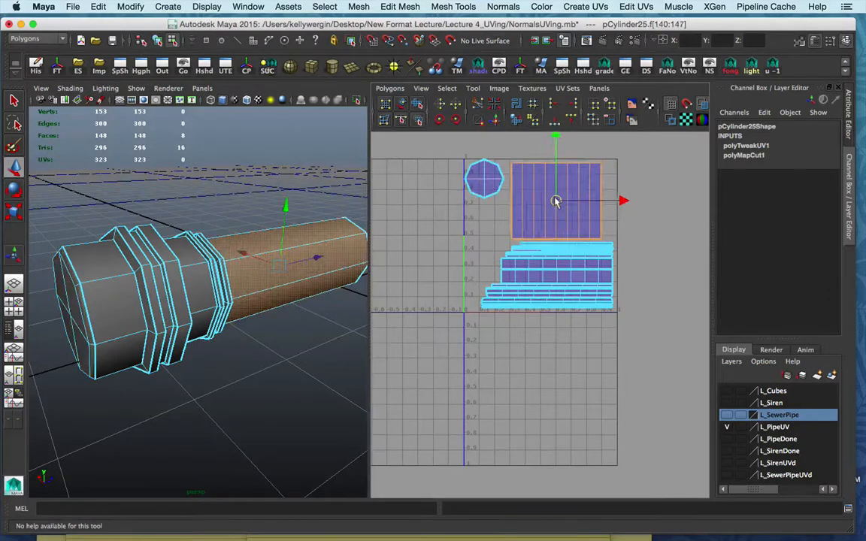
Move the three uppermost narrow strips up one at a time to separate them below the large pipe shell
scroll(563, 226, up, 6)
alt+middle_drag(563, 228, 554, 366)
click(560, 214)
scroll(607, 243, down, 2)
alt+middle_drag(606, 244, 575, 244)
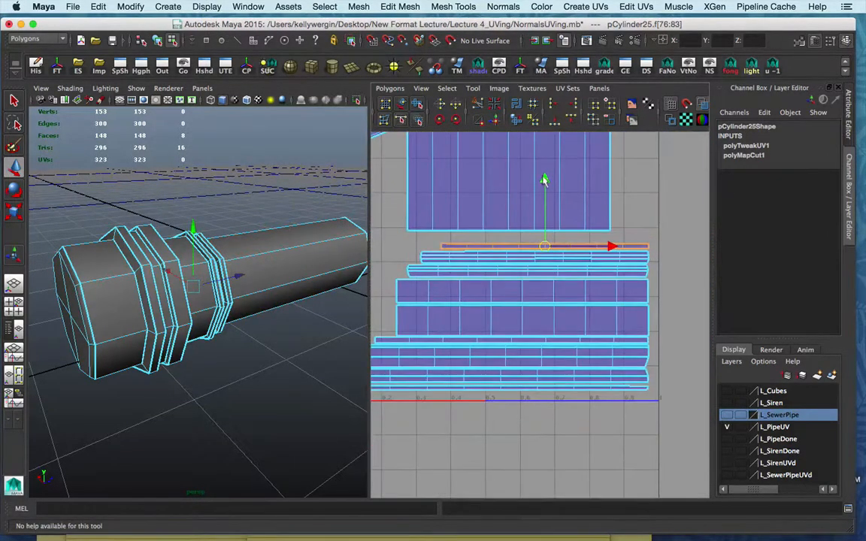
click(540, 257)
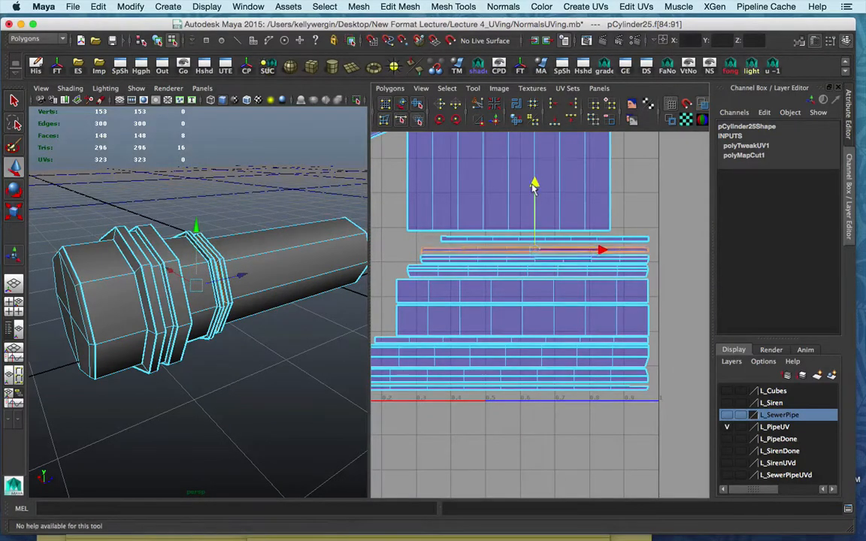
click(494, 253)
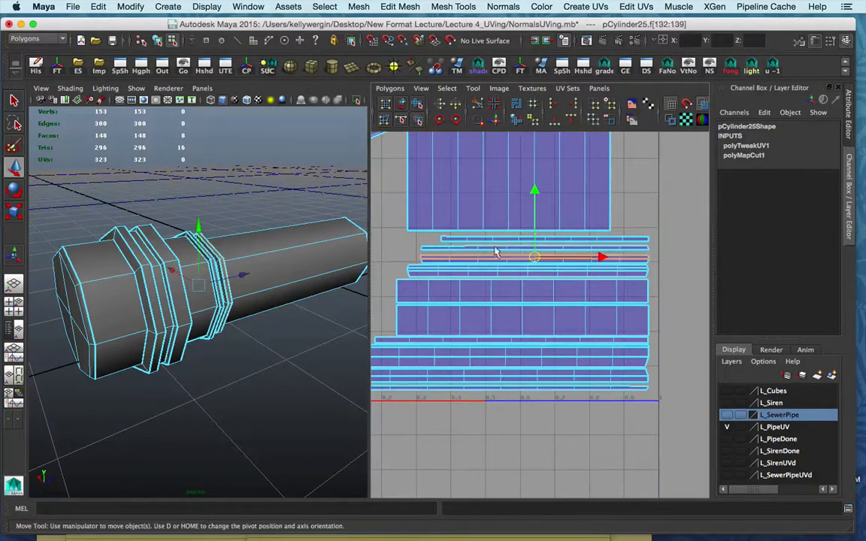
Move the two lowest strips down one at a time toward the bottom border of the UV square
click(606, 389)
drag(502, 323, 501, 328)
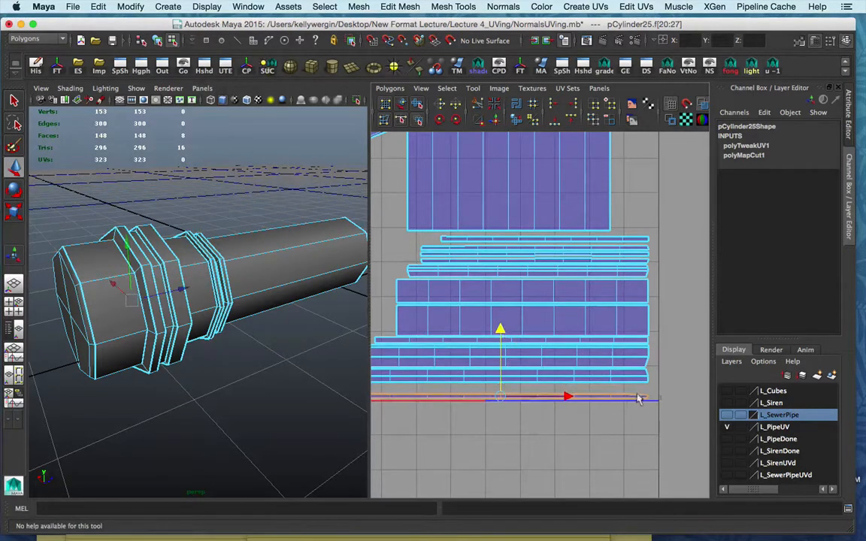
click(602, 372)
click(536, 386)
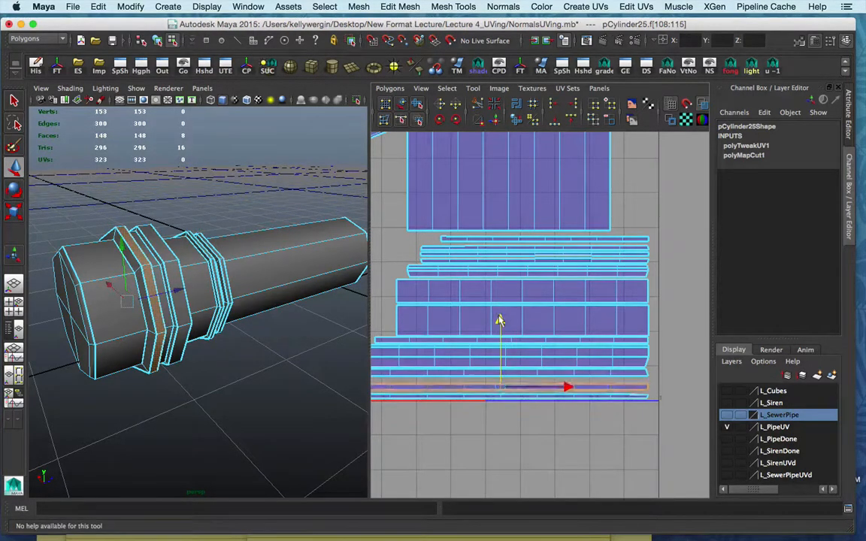
Enlarge the UV editor to full view and move the next three strips down, leaving a gap between each
click(645, 375)
alt+right_drag(531, 309, 624, 310)
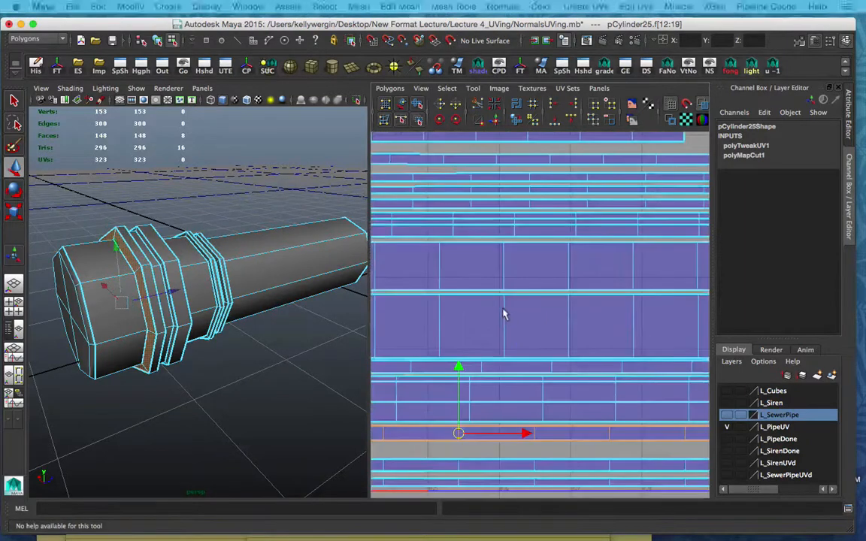
key(space)
alt+right_drag(463, 330, 253, 380)
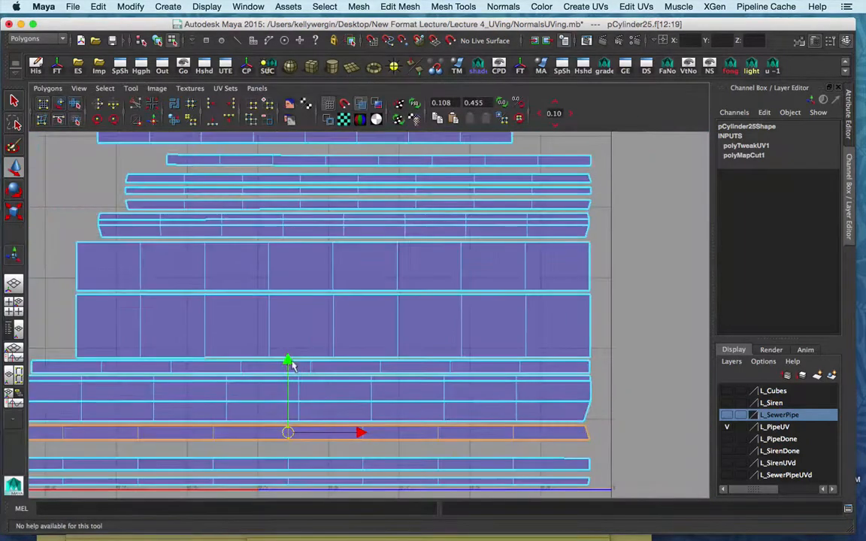
click(462, 412)
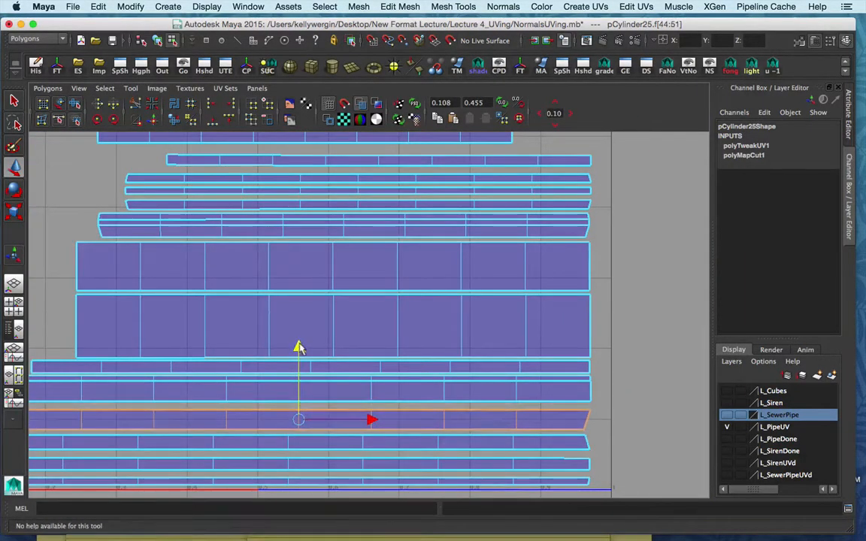
click(382, 387)
drag(298, 319, 298, 325)
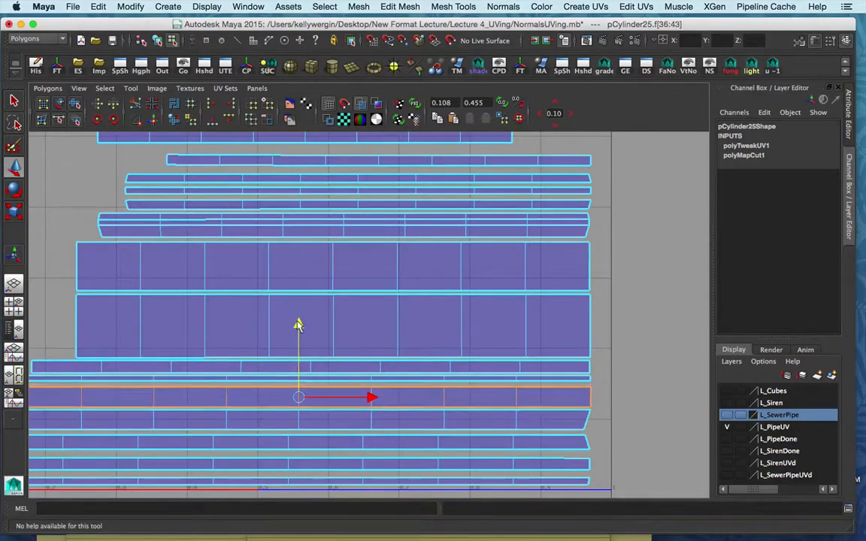
Try to shift the two uppermost narrow strips over to the left border of the UV square
click(377, 272)
scroll(333, 193, down, 5)
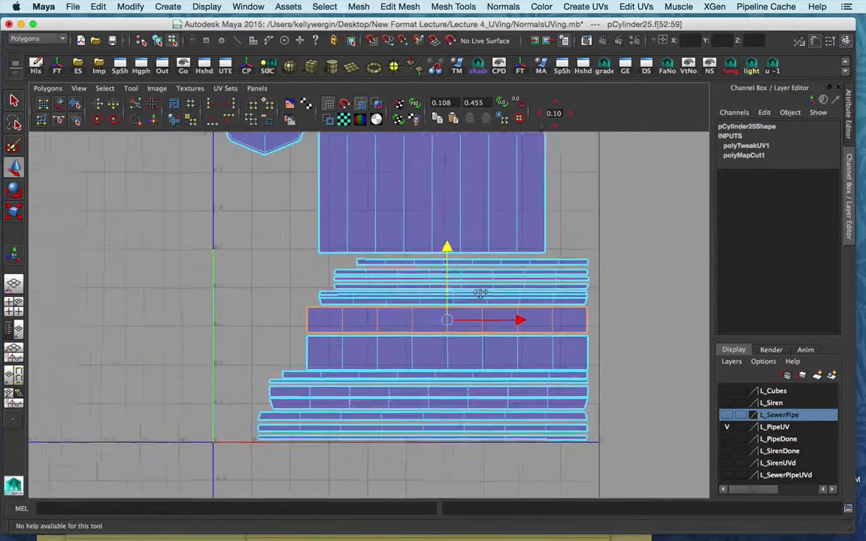
click(406, 262)
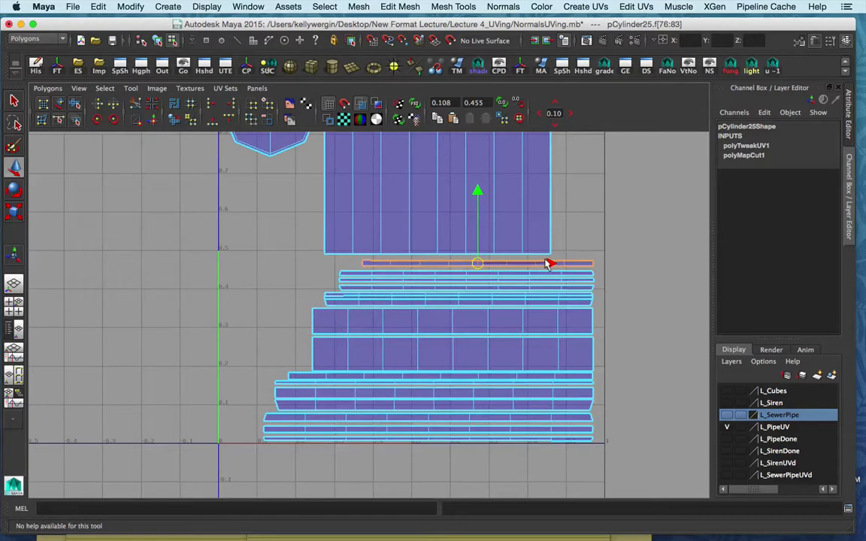
click(411, 274)
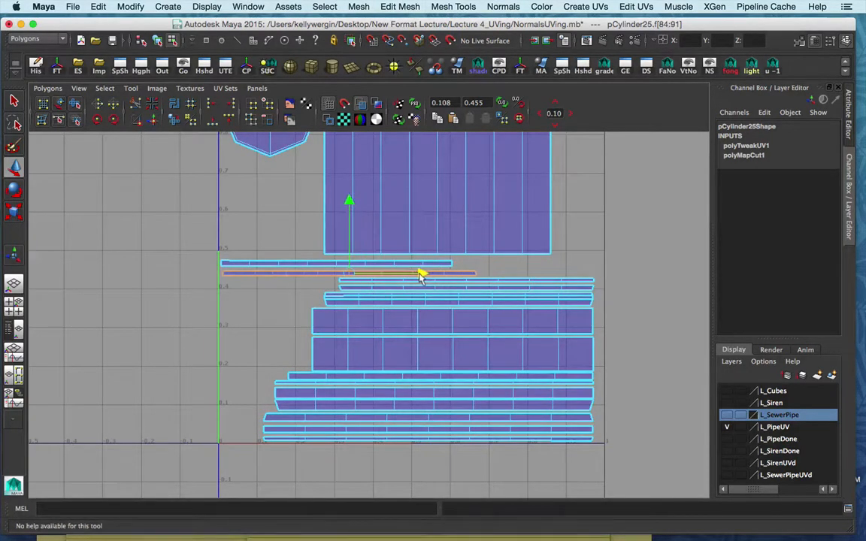
key(z)
key(z)
key(z)
Nudge the second and third strips below the large pipe shell vertically to even out their gaps
scroll(500, 286, up, 1)
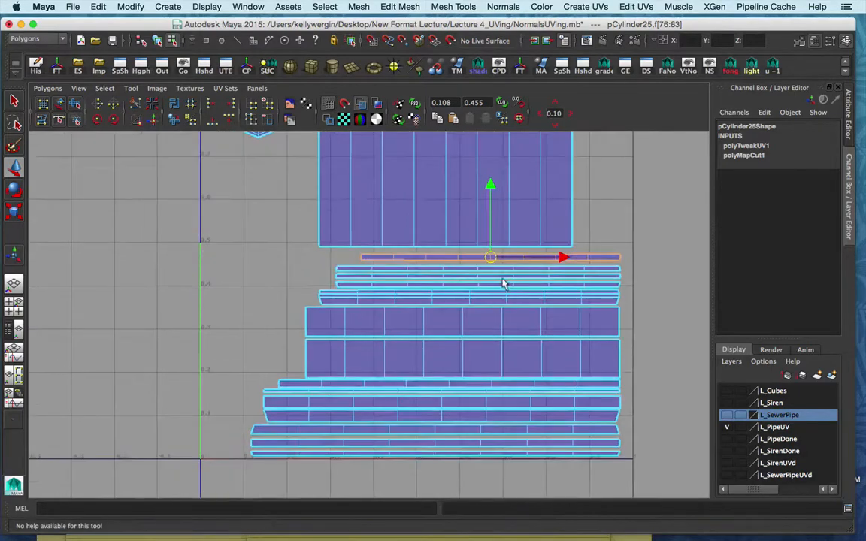
alt+middle_drag(507, 173, 513, 199)
click(502, 321)
click(549, 222)
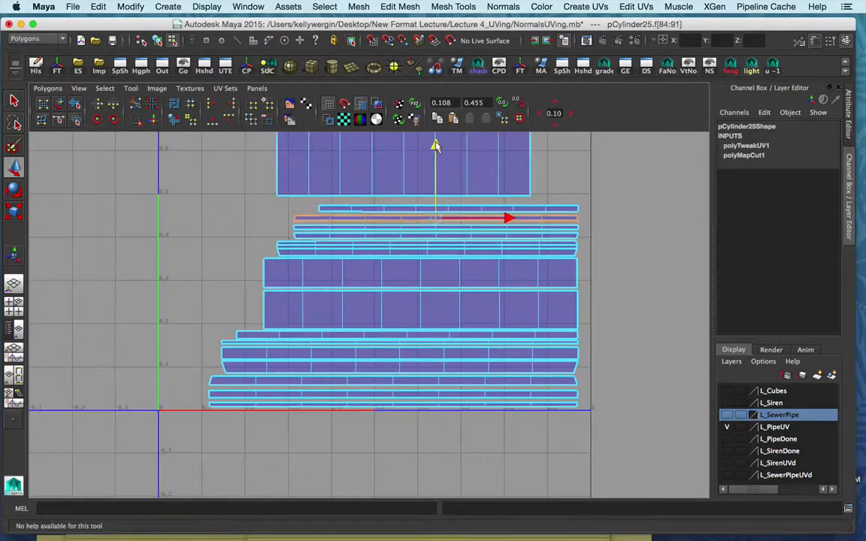
click(400, 227)
drag(434, 155, 433, 152)
alt+right_drag(457, 257, 496, 262)
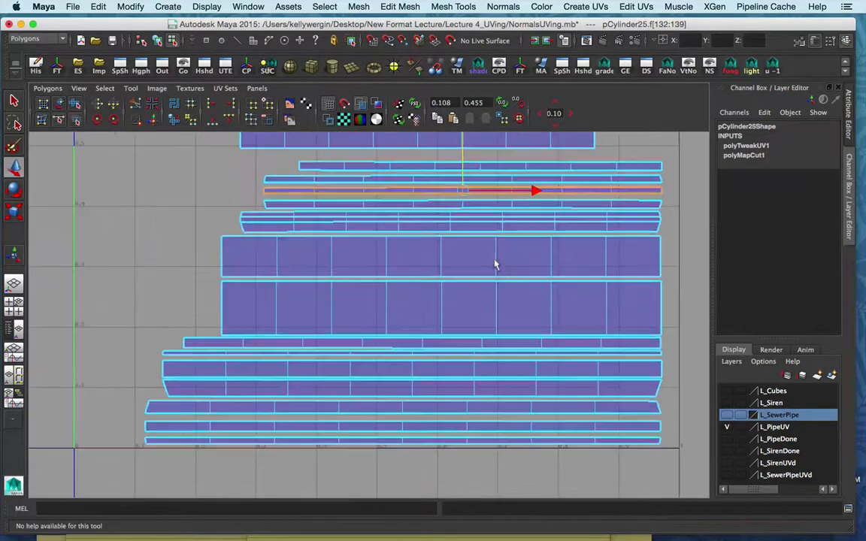
Move the lower tapered strip down slightly to widen the gap above it
click(503, 256)
click(512, 322)
alt+middle_drag(526, 321, 518, 302)
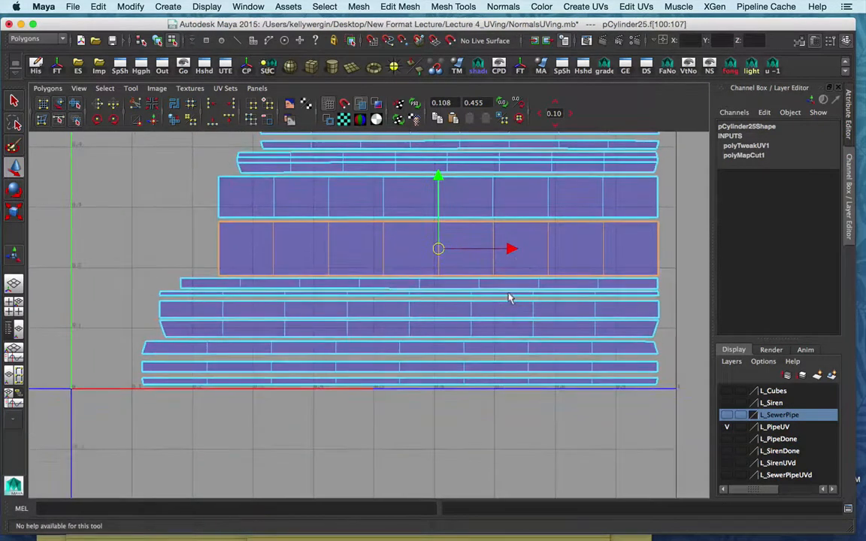
click(508, 297)
click(369, 304)
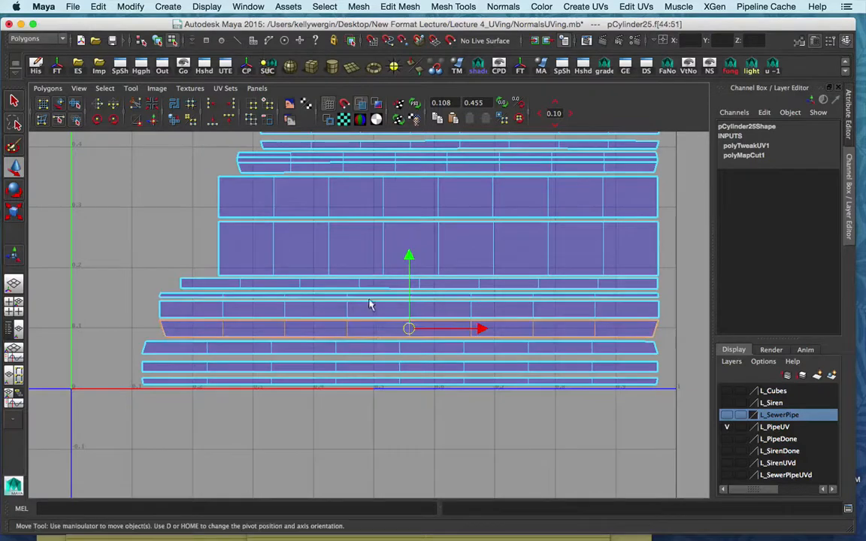
drag(409, 257, 409, 258)
Select all the strip shells below the large pipe shell together and scale them down slightly and evenly
scroll(410, 256, down, 2)
click(421, 231)
scroll(420, 227, down, 2)
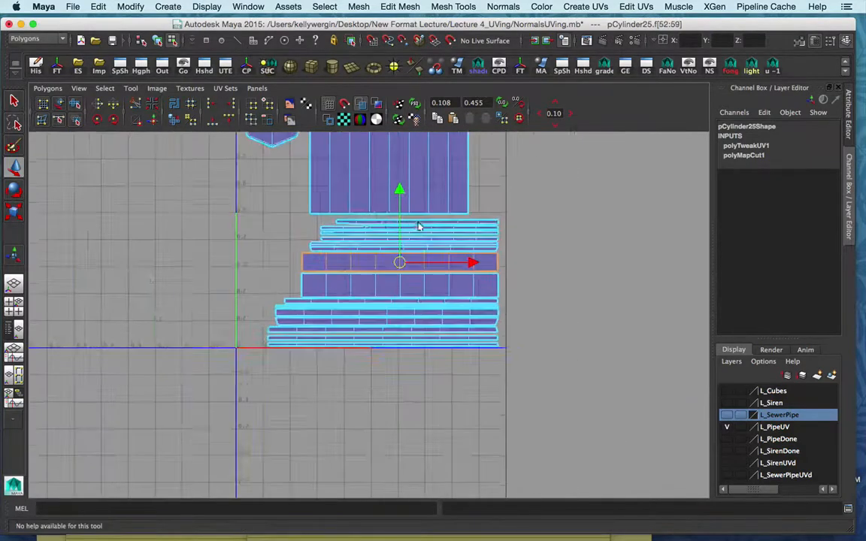
drag(218, 218, 566, 409)
shift+right_drag(430, 304, 430, 303)
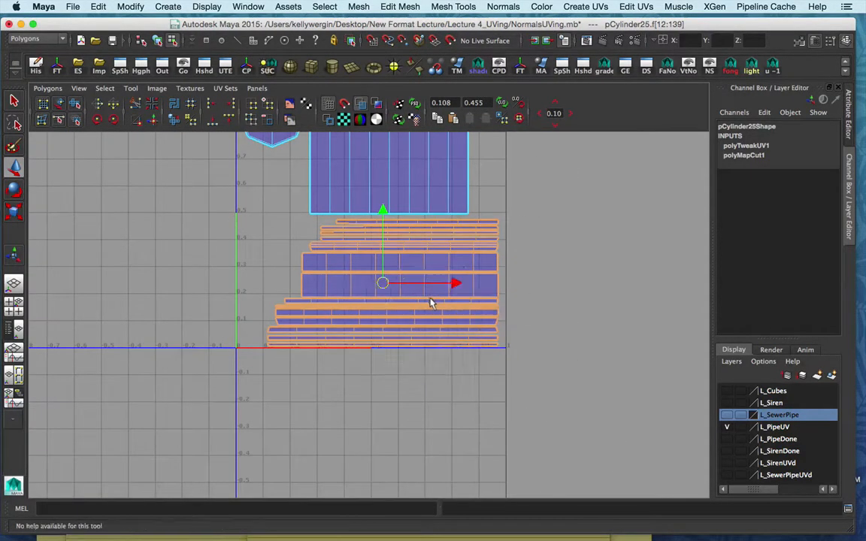
key(w)
Move the three uppermost strips up together, and raise the fourth strip to sit evenly beneath them
scroll(410, 279, up, 2)
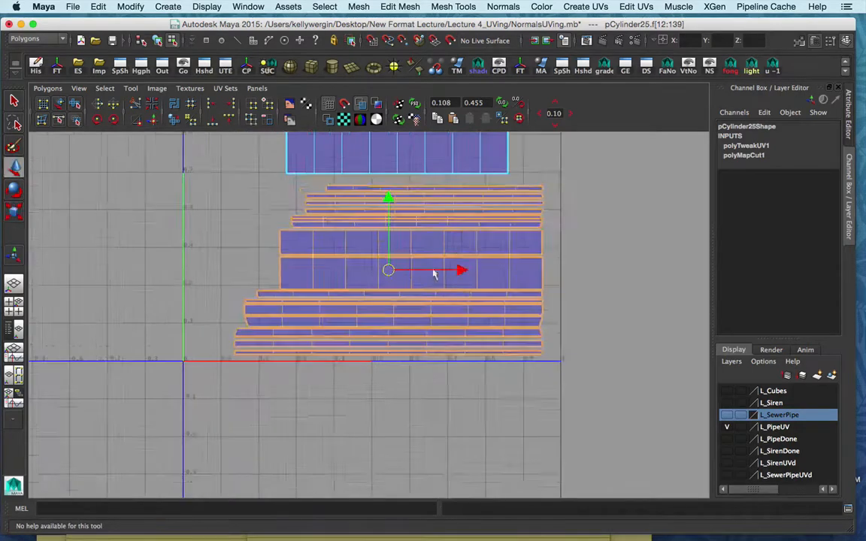
alt+middle_drag(434, 272, 427, 286)
click(502, 204)
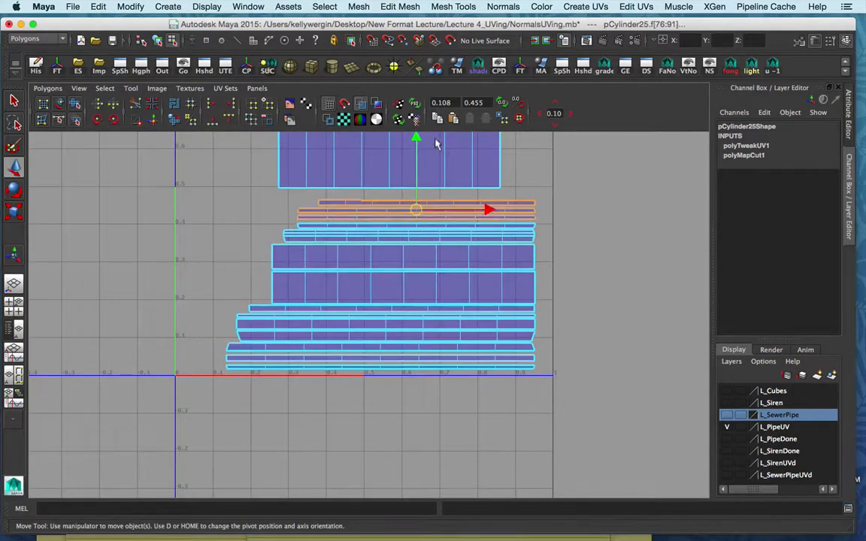
click(412, 227)
scroll(427, 242, up, 2)
alt+middle_drag(427, 231, 429, 306)
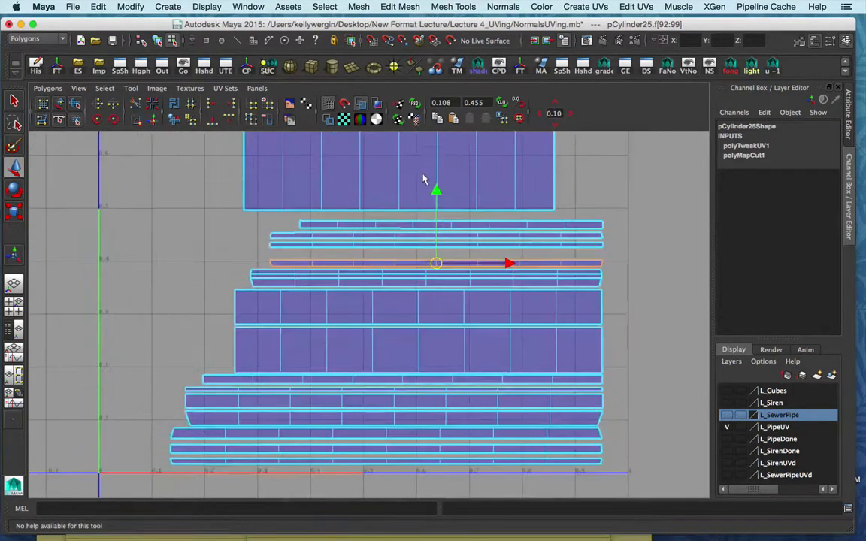
mouse_move(436, 192)
mouse_down()
mouse_move(436, 185)
mouse_move(425, 195)
mouse_up()
Raise the two thin strips above the upper tapered strip one at a time to separate them
click(427, 271)
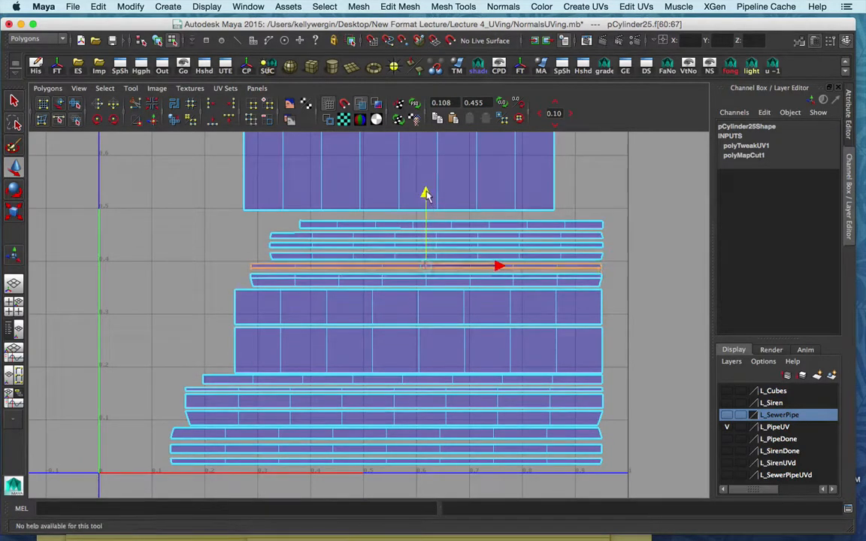
click(419, 279)
click(366, 276)
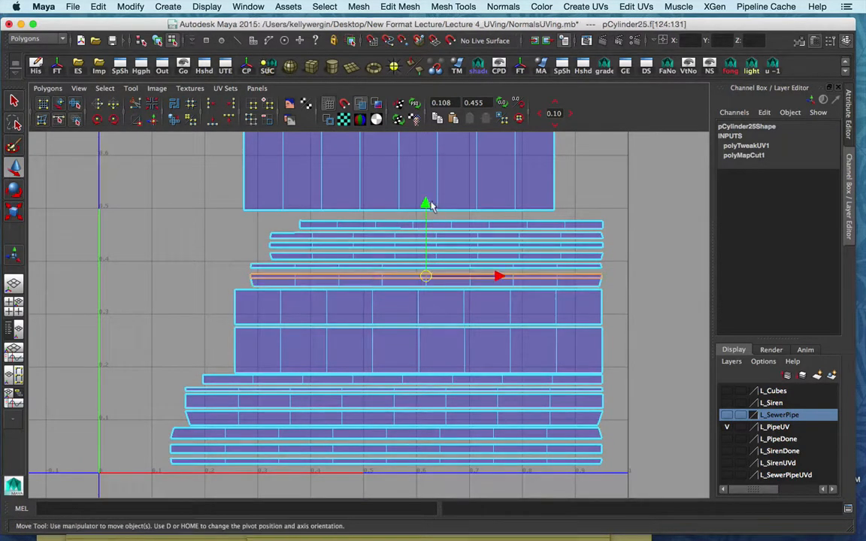
Move the strip directly below the two wide strips down slightly to open a gap
click(431, 311)
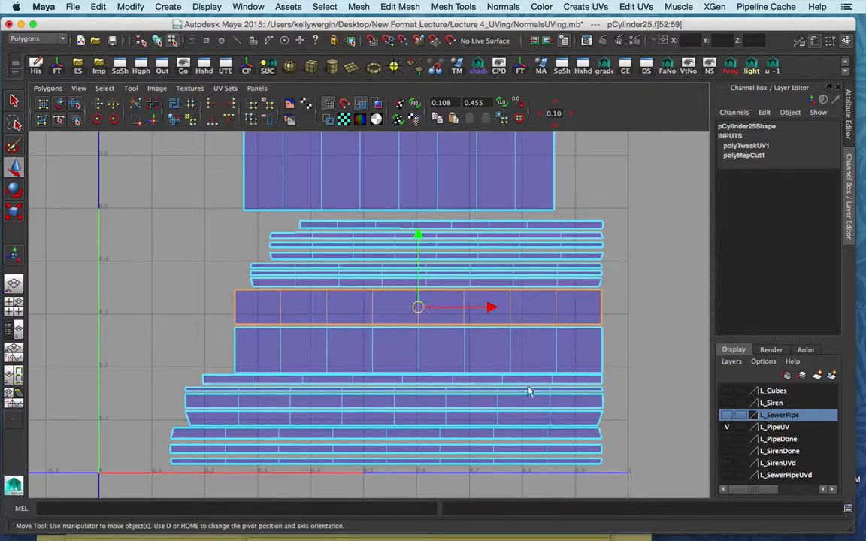
scroll(528, 390, up, 2)
click(498, 307)
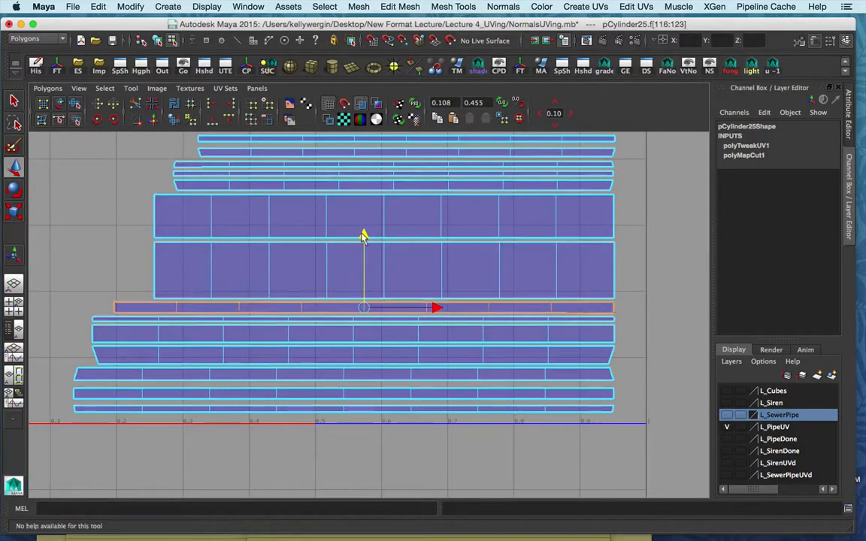
Select the three lowest strip shells and move them down together toward the lower edge of the UV square
click(565, 409)
shift+click(452, 396)
shift+click(425, 374)
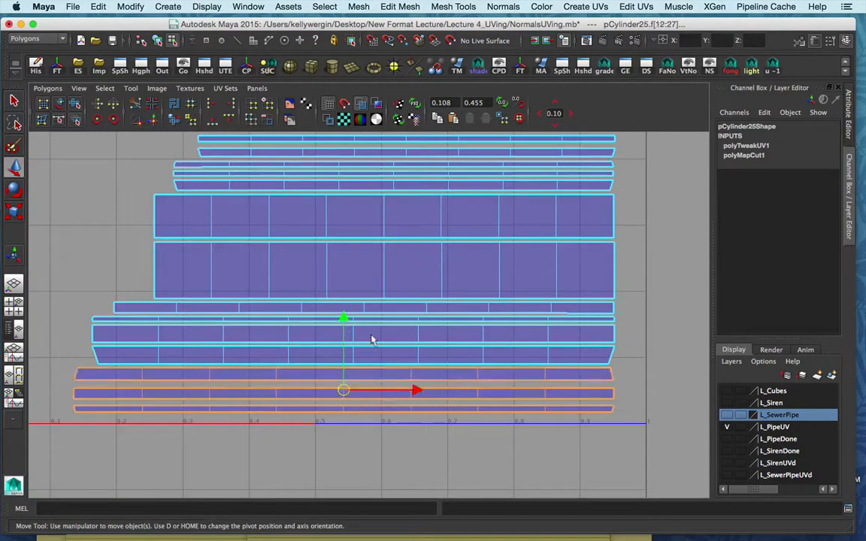
drag(342, 318, 345, 325)
Move the four strips below the two wide ones and the lower wide strip down slightly, one at a time, to open even gaps
click(364, 354)
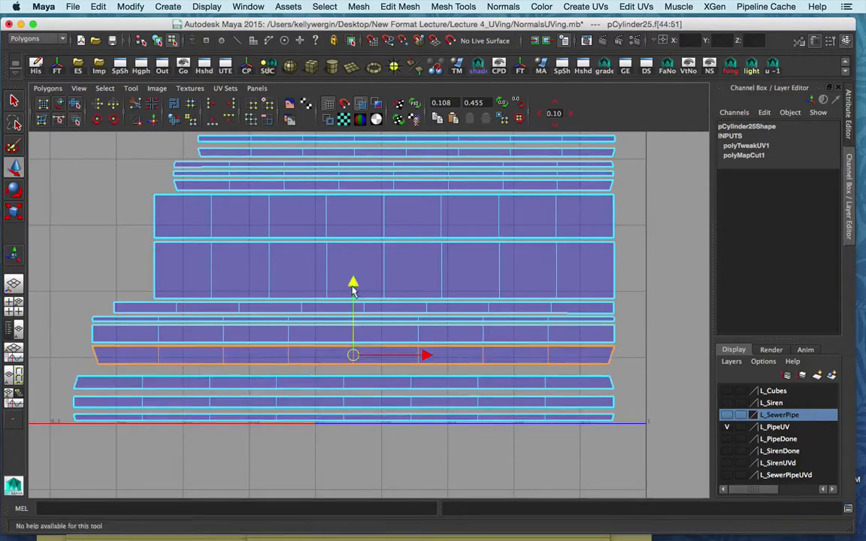
drag(353, 291, 363, 241)
click(379, 328)
click(364, 318)
click(379, 305)
click(376, 257)
drag(383, 198, 383, 202)
Show the 3D view beside the UV layout, return to object mode, and inspect the checker texture on the pipe
scroll(209, 263, down, 6)
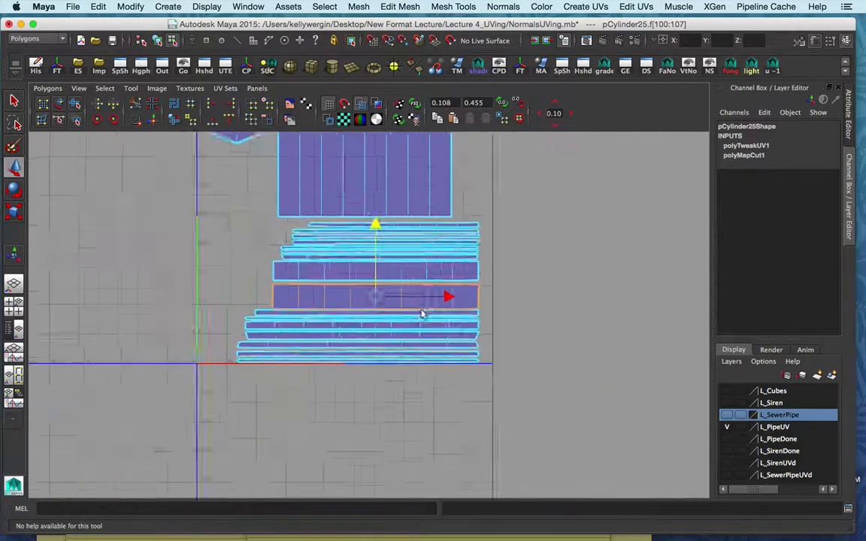
key(space)
click(274, 215)
key(F8)
key(6)
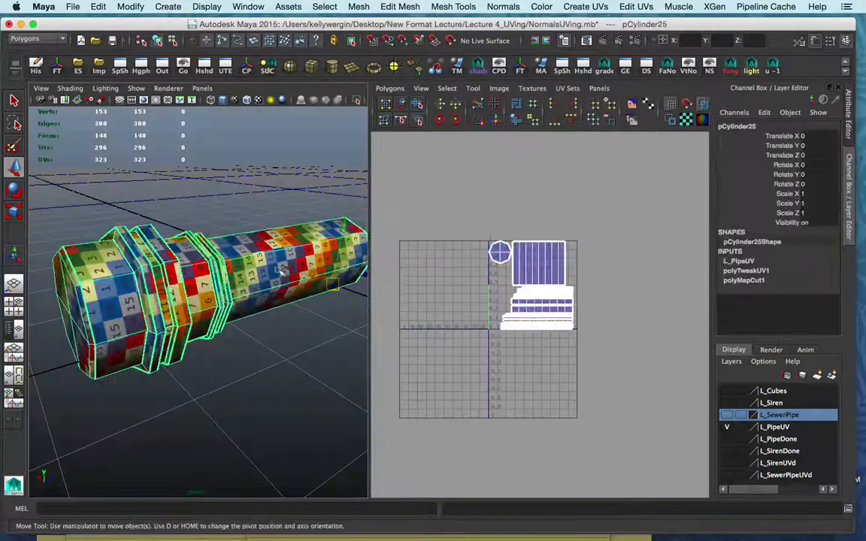
click(274, 215)
alt+drag(270, 217, 194, 272)
Select the ring of faces around the pipe's flange and examine its checker texture against its strip in the UV layout
right_drag(194, 271, 193, 309)
click(143, 271)
shift+double_click(138, 241)
alt+drag(167, 256, 393, 183)
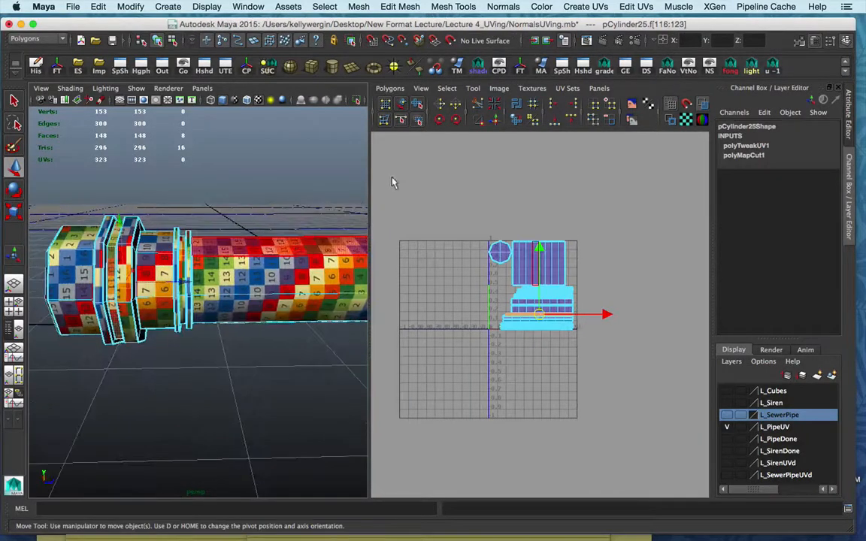
click(440, 120)
key(F8)
Select the octagonal end cap's UV shell and rotate it twice by -45 degrees to reorient its checker texture
click(234, 204)
alt+drag(234, 205, 322, 227)
click(289, 245)
alt+middle_drag(601, 312, 639, 379)
scroll(634, 383, up, 10)
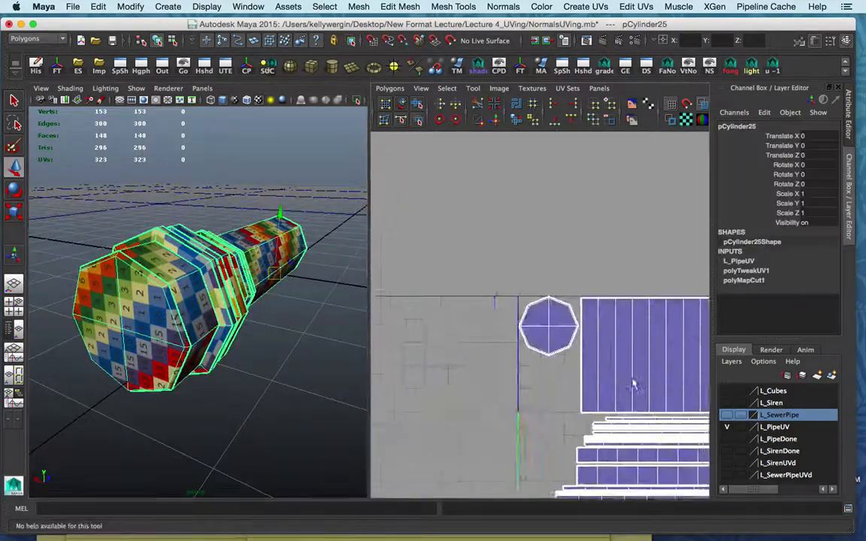
alt+middle_drag(545, 294, 492, 276)
right_drag(492, 277, 474, 262)
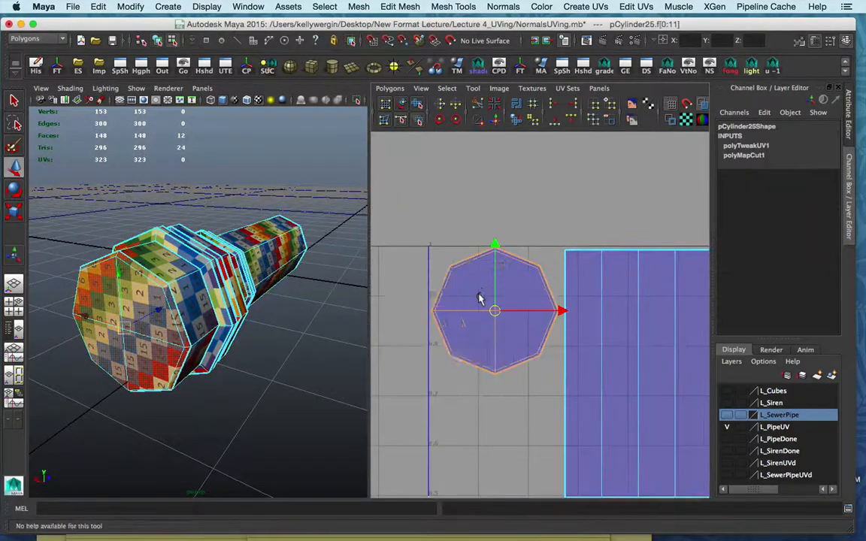
shift+right_drag(533, 395, 532, 363)
alt+drag(209, 332, 216, 328)
click(456, 121)
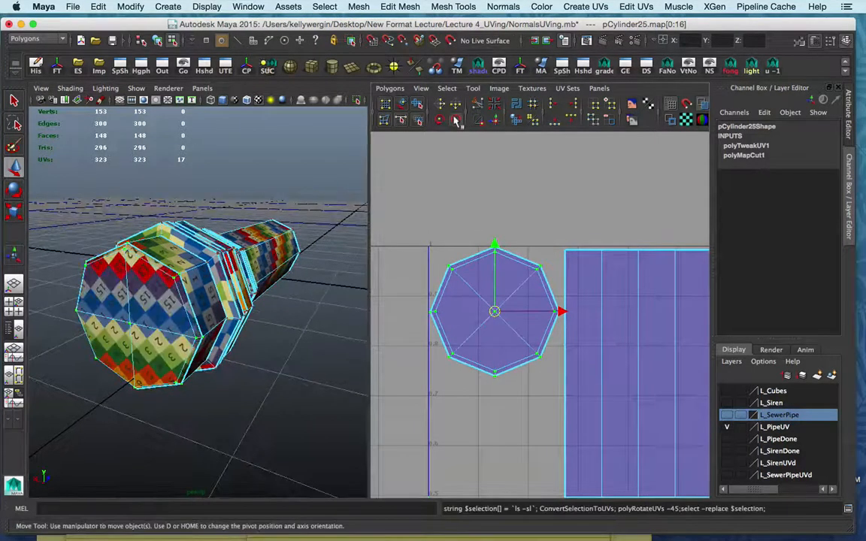
click(456, 121)
Return to object mode and examine the checker texture on the whole pipe alongside the full UV layout
key(F8)
click(267, 361)
alt+right_drag(267, 361, 246, 363)
click(223, 329)
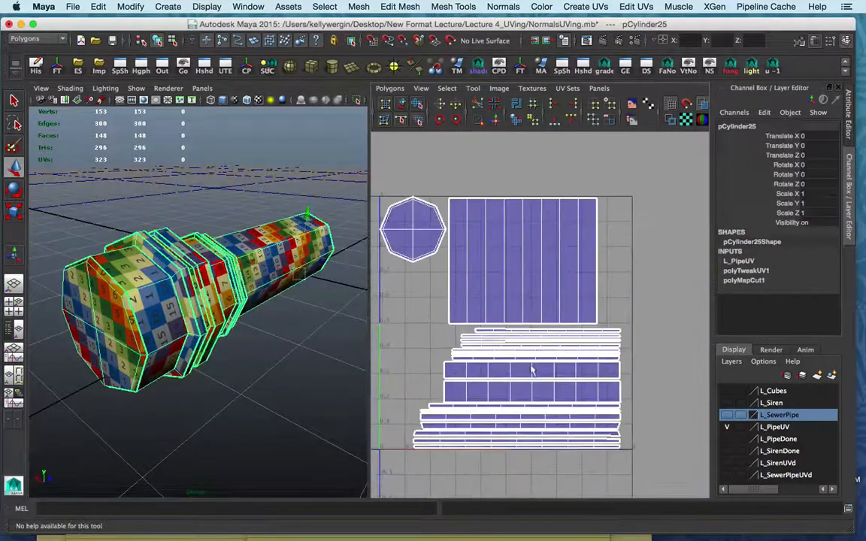